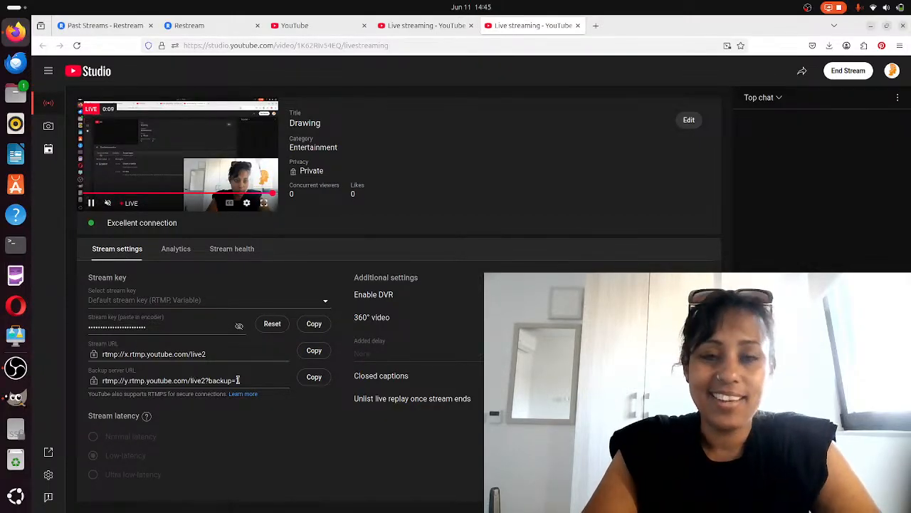
Switch from the browser to GIMP
{"action": "left_click", "coordinate": [871, 28]}
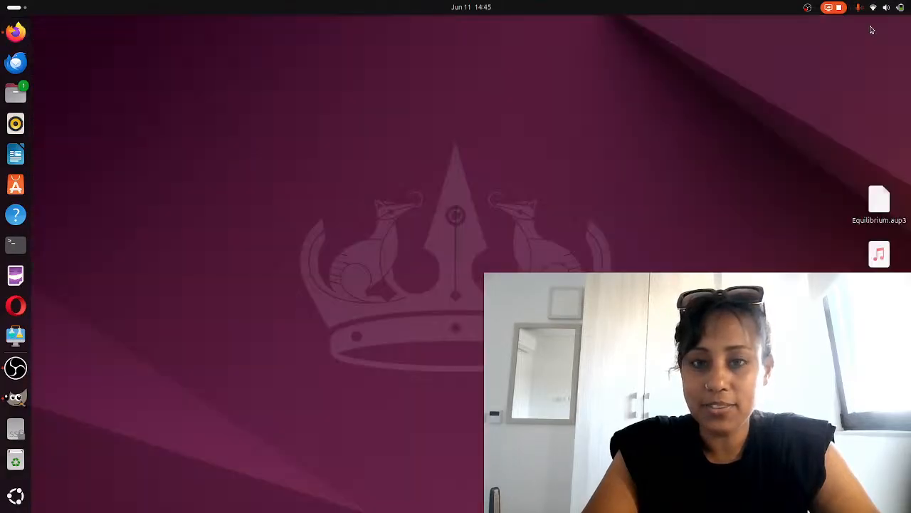
{"action": "left_click", "coordinate": [15, 402]}
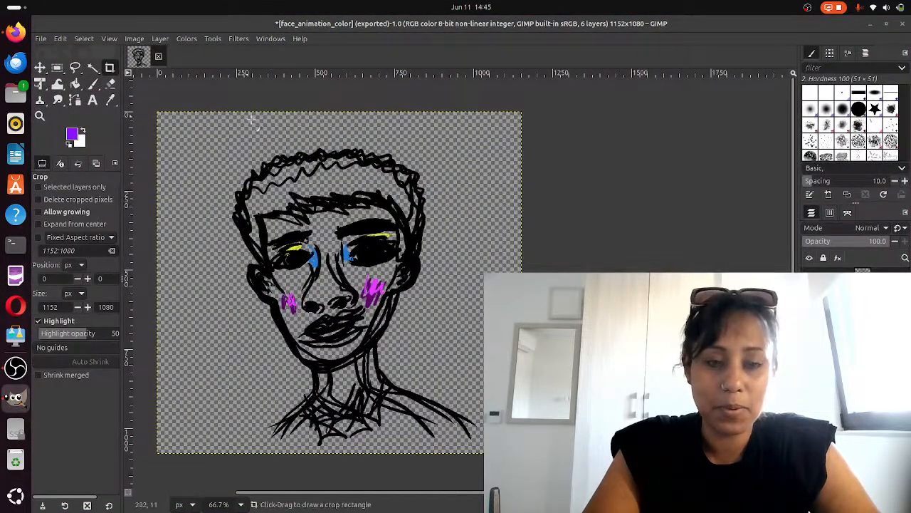
Close the face_animation_color image, discarding its unsaved changes
{"action": "left_click", "coordinate": [41, 38]}
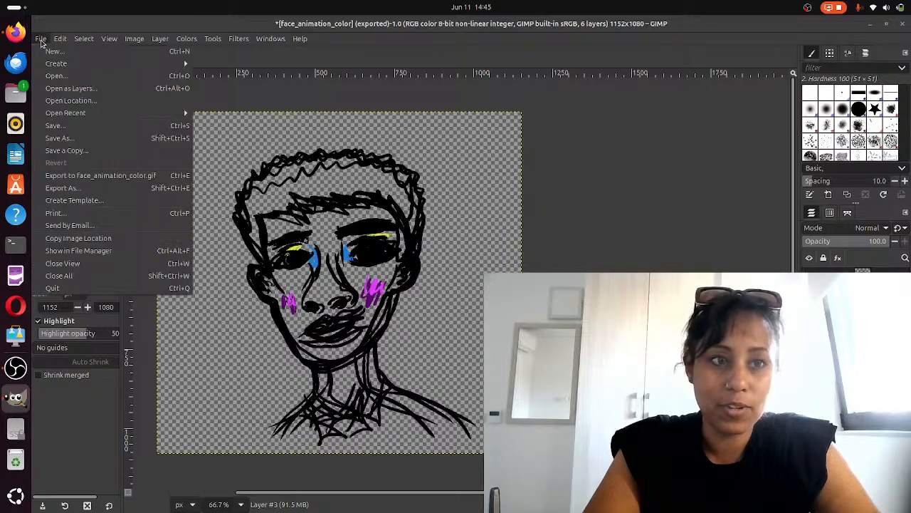
{"action": "mouse_move", "coordinate": [60, 38]}
{"action": "left_click", "coordinate": [222, 67]}
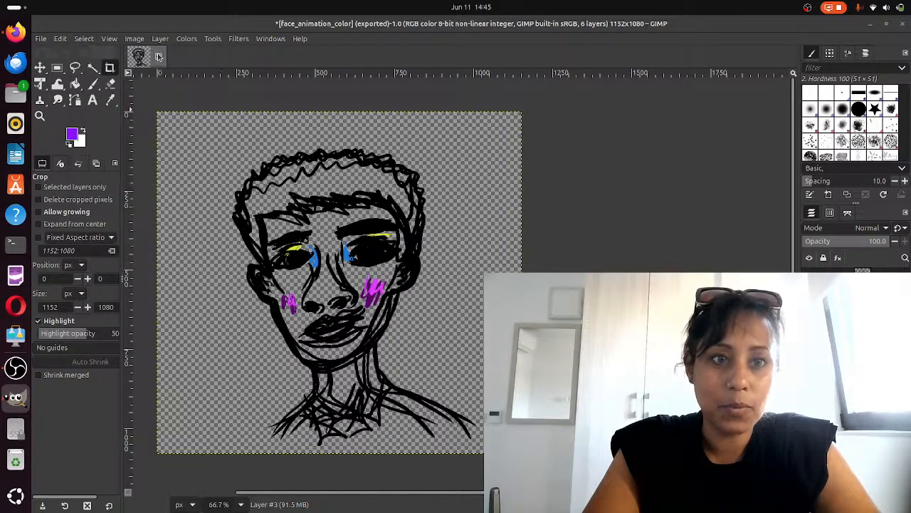
{"action": "left_click", "coordinate": [160, 57]}
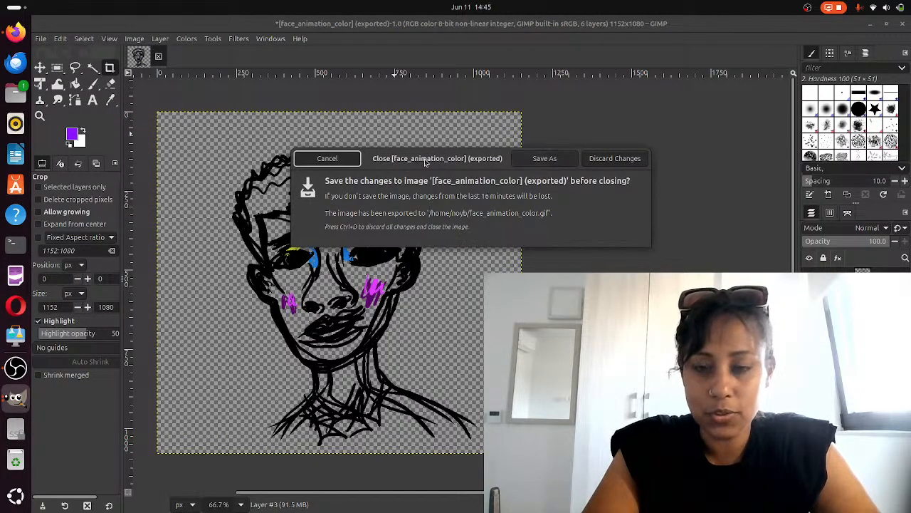
{"action": "left_click", "coordinate": [612, 159]}
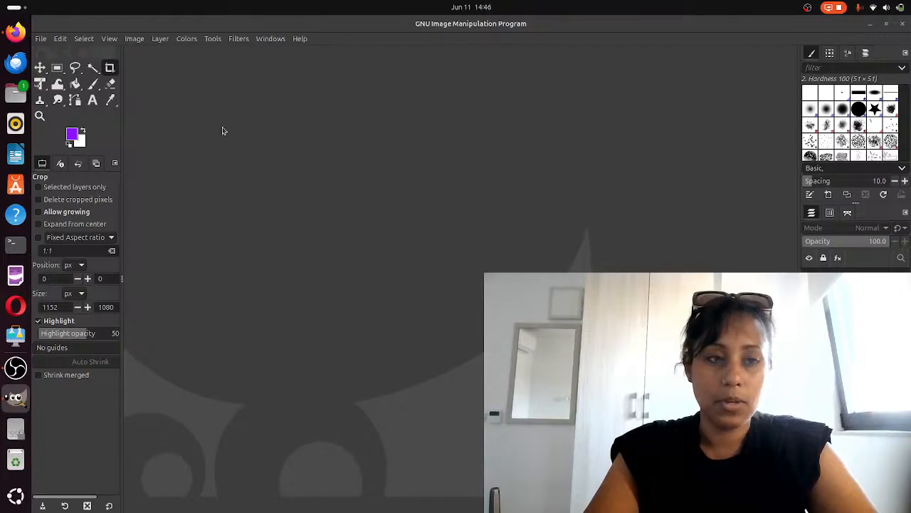
Create a new image from the A4 (300 ppi) template
{"action": "left_click", "coordinate": [40, 40]}
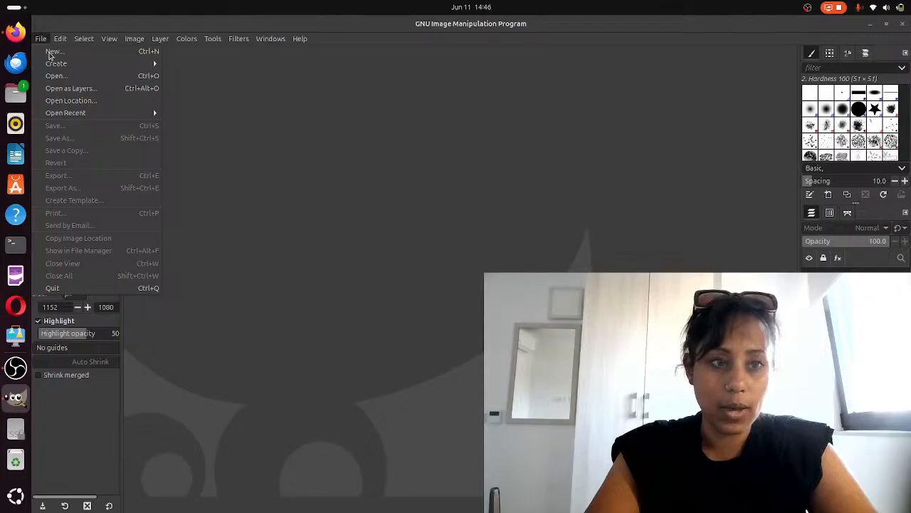
{"action": "left_click", "coordinate": [52, 52]}
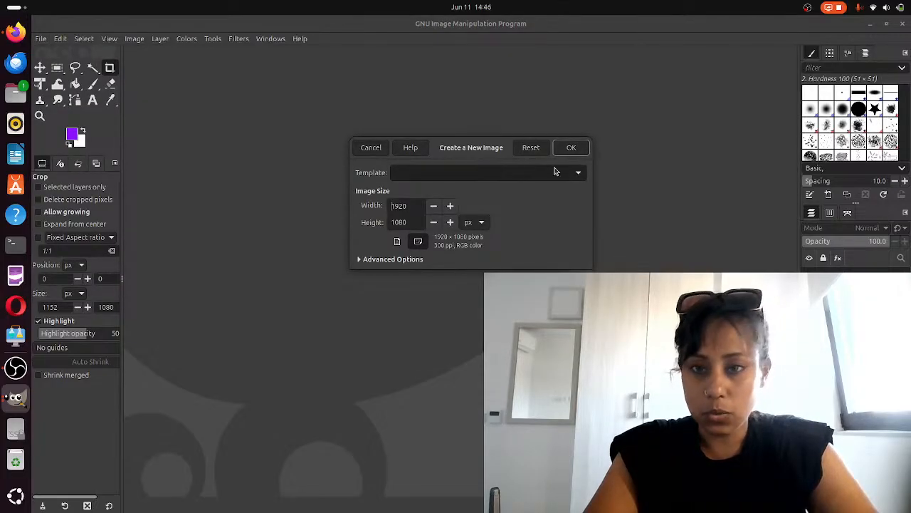
{"action": "left_click", "coordinate": [501, 175]}
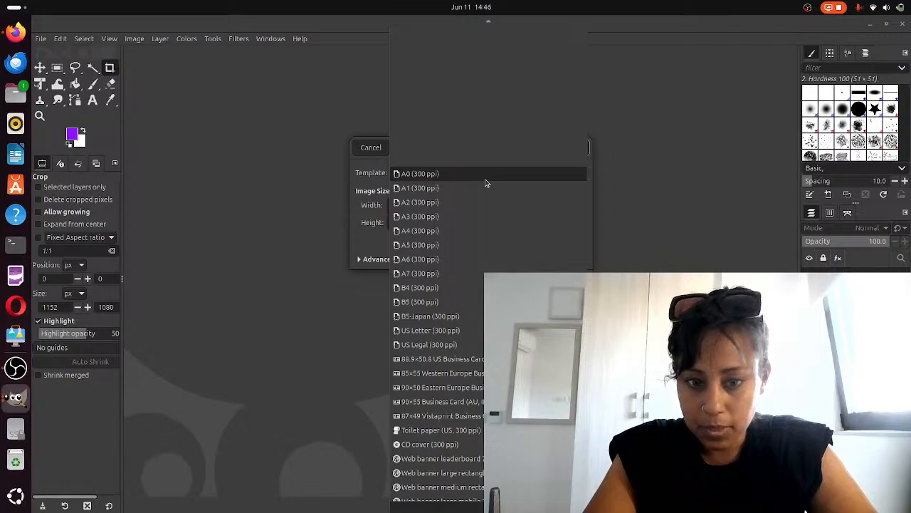
{"action": "scroll", "coordinate": [483, 257], "scroll_direction": "down", "scroll_amount": 5}
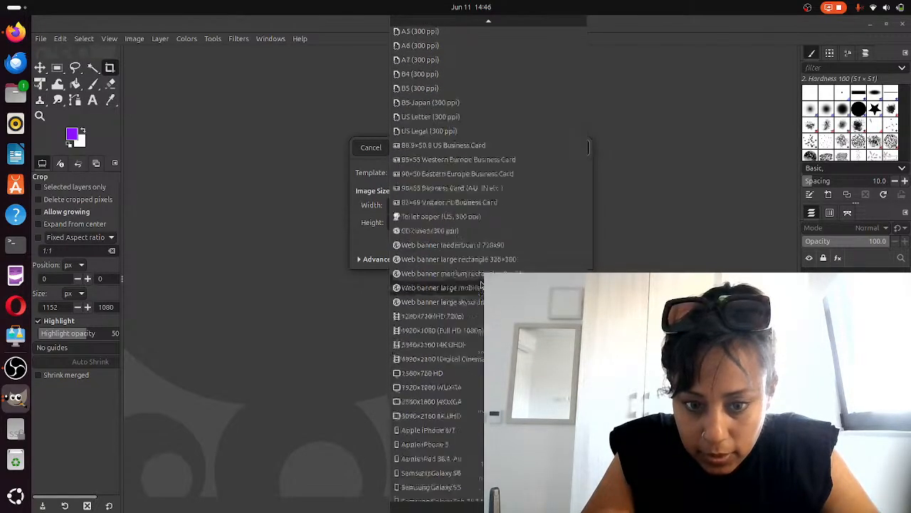
{"action": "scroll", "coordinate": [481, 285], "scroll_direction": "up", "scroll_amount": 2}
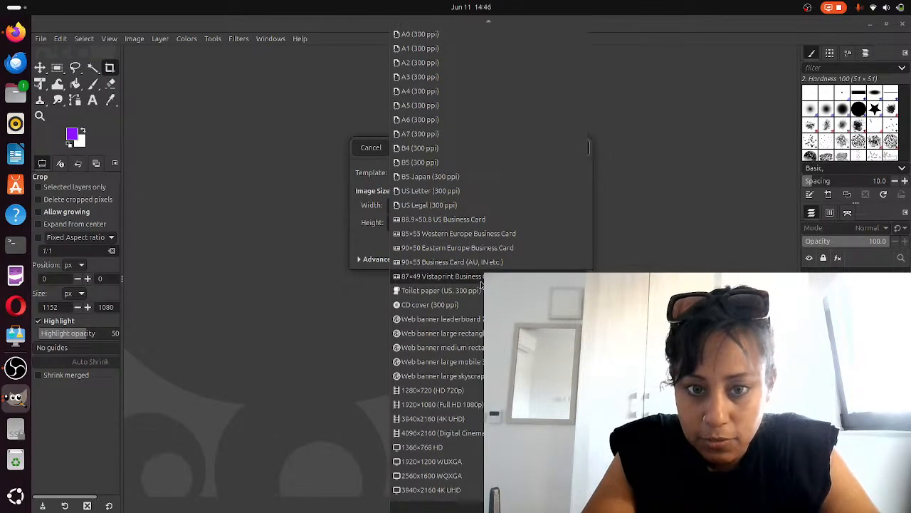
{"action": "left_click", "coordinate": [441, 92]}
{"action": "left_click", "coordinate": [582, 148]}
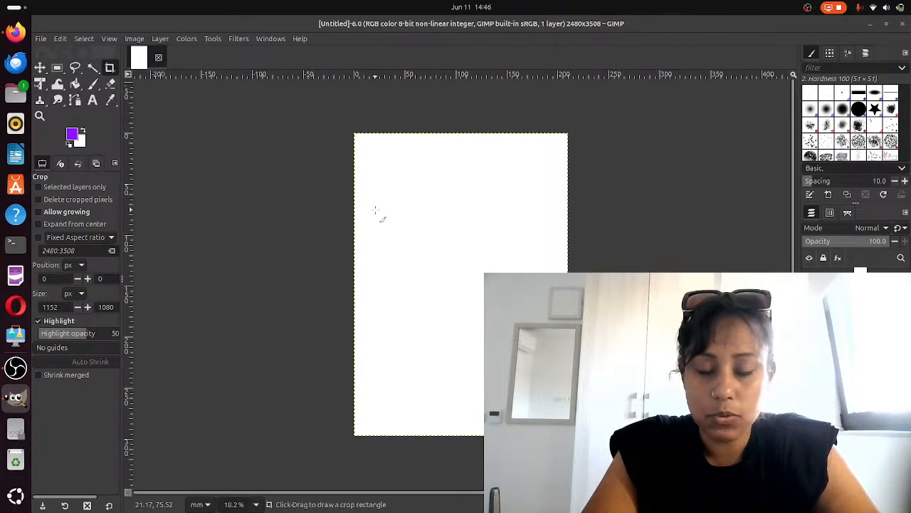
Add a new transparent layer over the page, with the Paintbrush tool active
{"action": "left_click", "coordinate": [93, 85]}
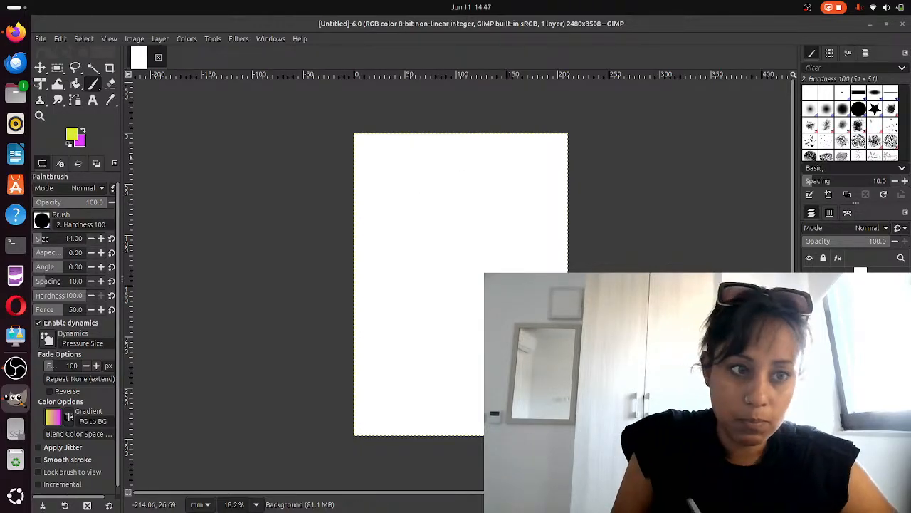
{"action": "left_click", "coordinate": [40, 115]}
{"action": "left_click_drag", "start_coordinate": [354, 123], "coordinate": [561, 411]}
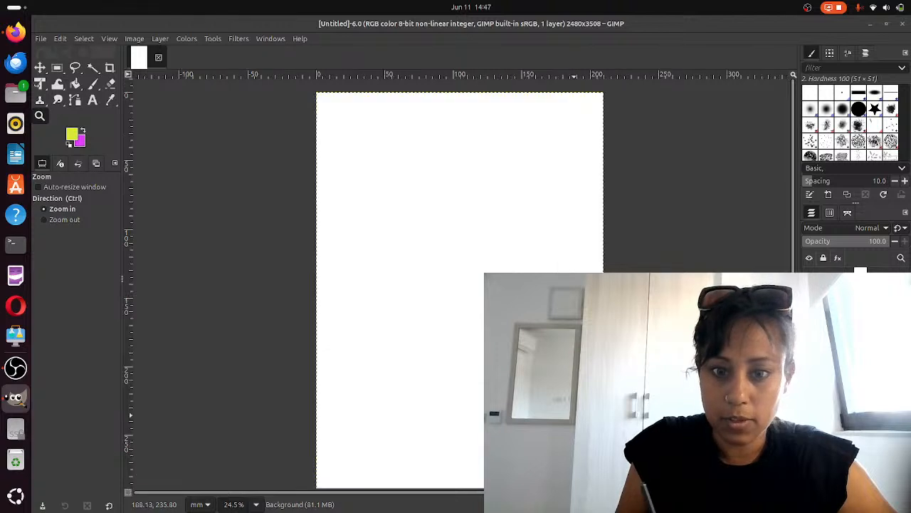
{"action": "left_click", "coordinate": [93, 83]}
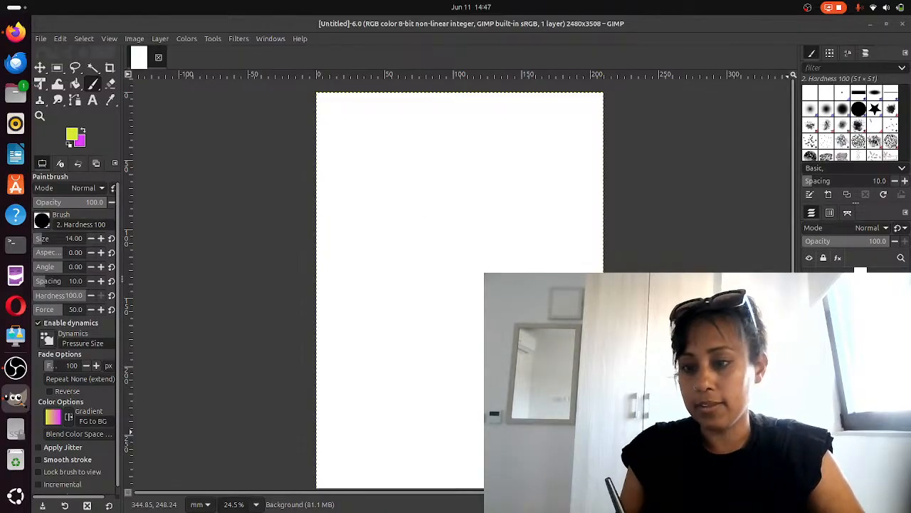
{"action": "key", "text": "shift+ctrl+n"}
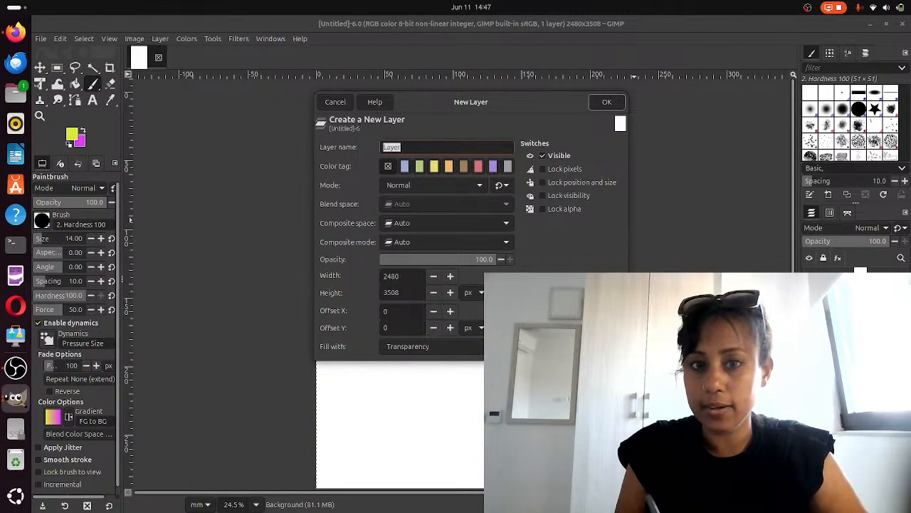
{"action": "left_click", "coordinate": [606, 101]}
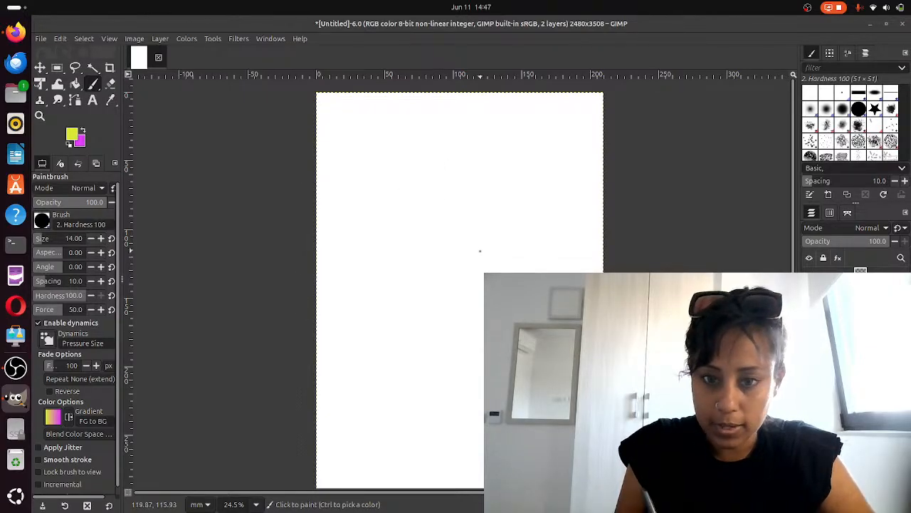
Reset the foreground and background colours to default black and white
{"action": "left_click_drag", "start_coordinate": [481, 251], "coordinate": [527, 253]}
{"action": "key", "text": "ctrl+z"}
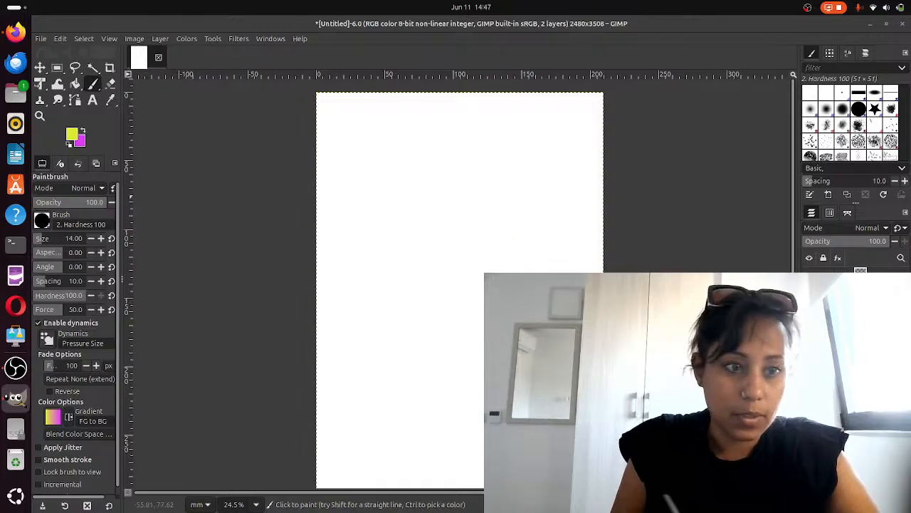
{"action": "key", "text": "d"}
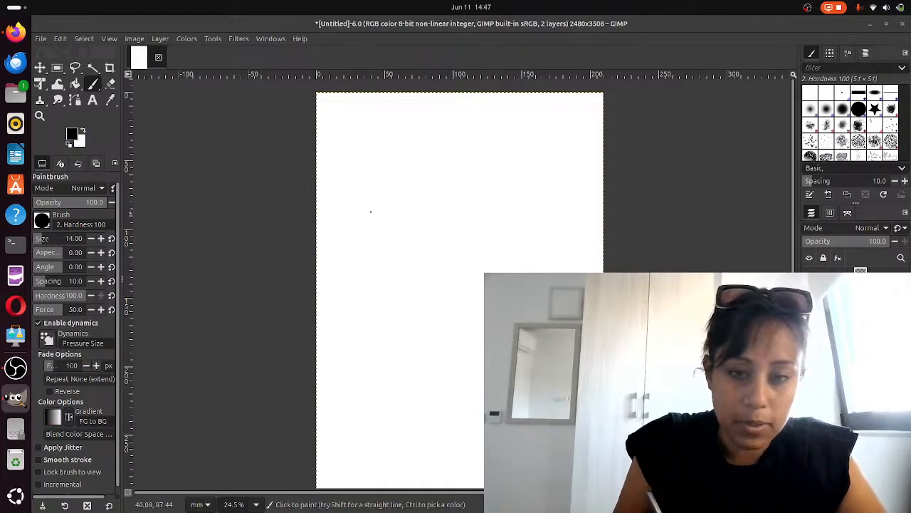
Sketch two almond-shaped eyes with irises and upper lids across the middle of the page
{"action": "mouse_move", "coordinate": [478, 251]}
{"action": "left_mouse_down"}
{"action": "mouse_move", "coordinate": [520, 242]}
{"action": "mouse_move", "coordinate": [525, 248]}
{"action": "left_mouse_up"}
{"action": "mouse_move", "coordinate": [443, 246]}
{"action": "left_mouse_down"}
{"action": "mouse_move", "coordinate": [425, 240]}
{"action": "mouse_move", "coordinate": [428, 250]}
{"action": "mouse_move", "coordinate": [441, 247]}
{"action": "left_mouse_up"}
{"action": "mouse_move", "coordinate": [500, 235]}
{"action": "left_mouse_down"}
{"action": "mouse_move", "coordinate": [495, 248]}
{"action": "mouse_move", "coordinate": [514, 241]}
{"action": "mouse_move", "coordinate": [502, 241]}
{"action": "left_mouse_up"}
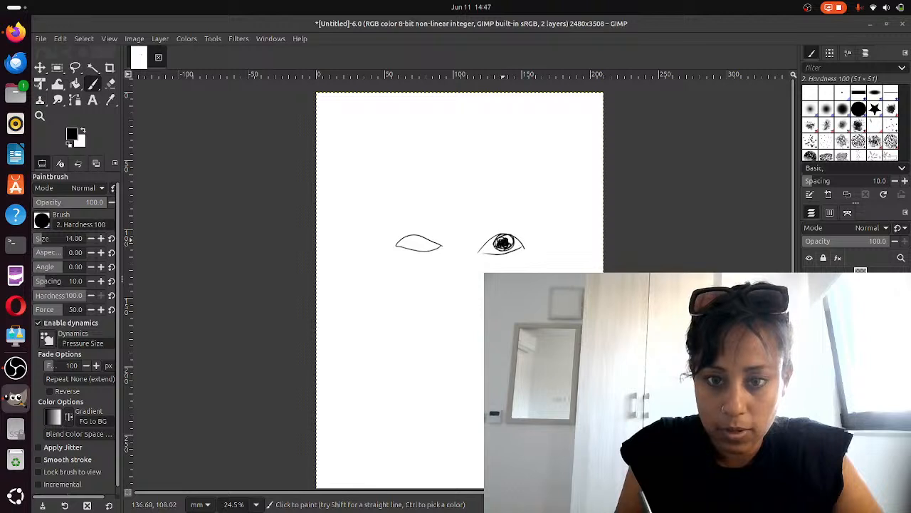
{"action": "mouse_move", "coordinate": [415, 235]}
{"action": "left_mouse_down"}
{"action": "mouse_move", "coordinate": [422, 247]}
{"action": "mouse_move", "coordinate": [414, 239]}
{"action": "left_mouse_up"}
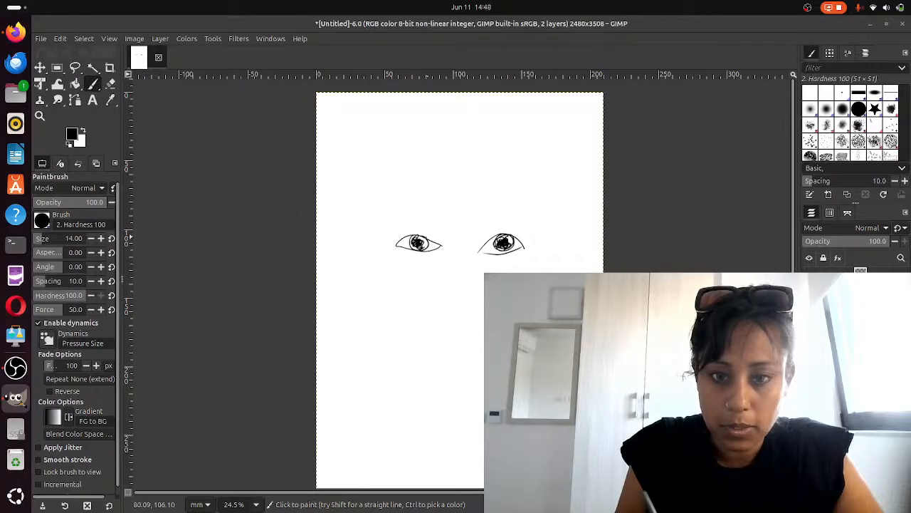
{"action": "left_click_drag", "start_coordinate": [488, 235], "coordinate": [525, 234]}
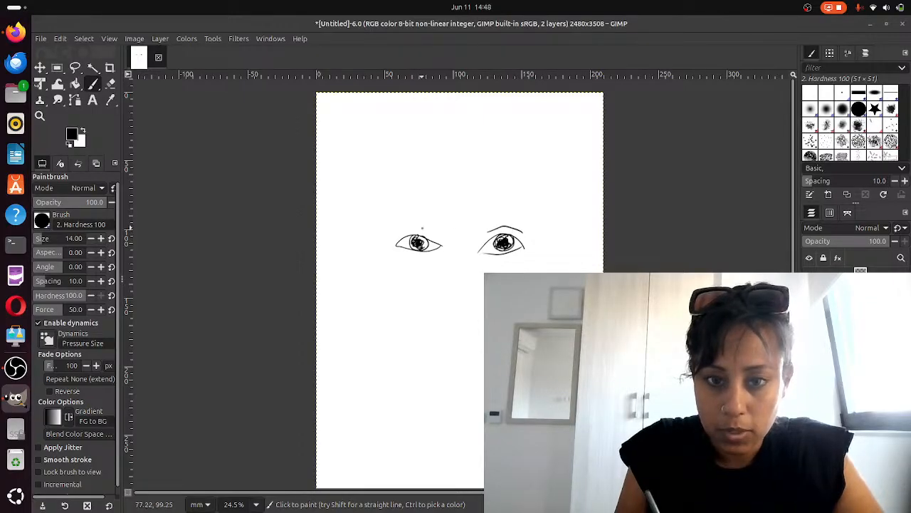
{"action": "left_click_drag", "start_coordinate": [397, 235], "coordinate": [436, 234]}
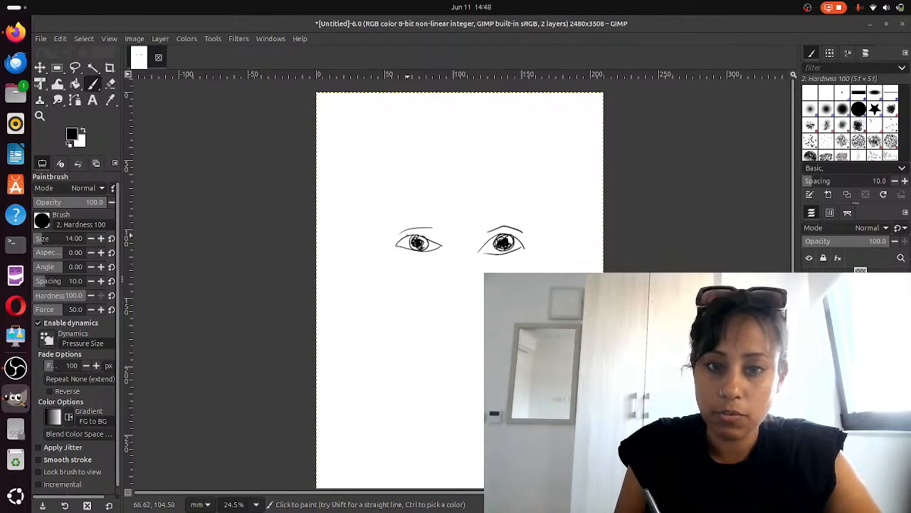
Add eyelashes and eyebrows above both eyes
{"action": "left_click_drag", "start_coordinate": [388, 240], "coordinate": [414, 229]}
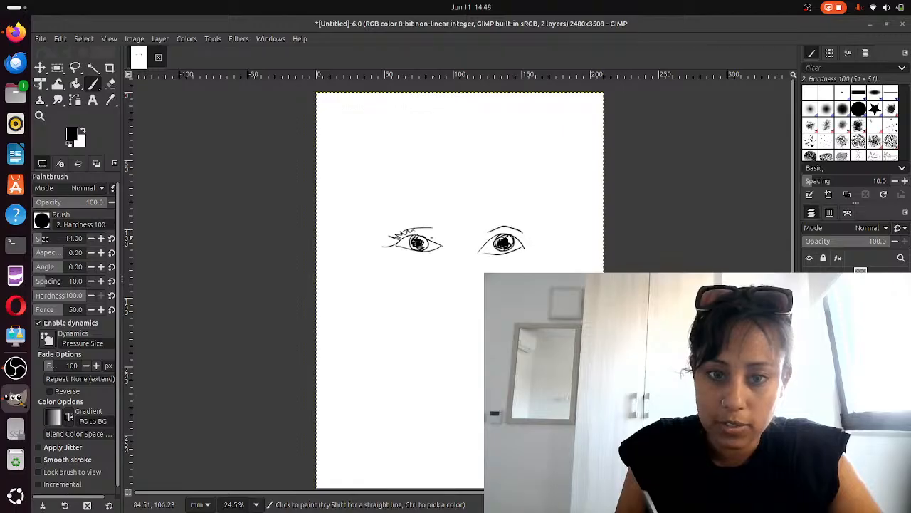
{"action": "mouse_move", "coordinate": [514, 235]}
{"action": "left_mouse_down"}
{"action": "mouse_move", "coordinate": [526, 228]}
{"action": "mouse_move", "coordinate": [527, 240]}
{"action": "left_mouse_up"}
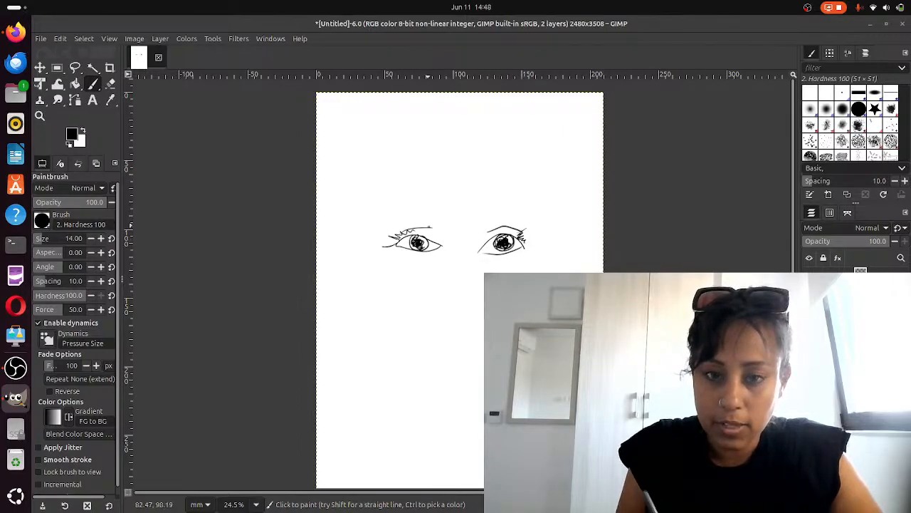
{"action": "mouse_move", "coordinate": [440, 214]}
{"action": "left_mouse_down"}
{"action": "mouse_move", "coordinate": [392, 221]}
{"action": "mouse_move", "coordinate": [435, 212]}
{"action": "mouse_move", "coordinate": [424, 212]}
{"action": "left_mouse_up"}
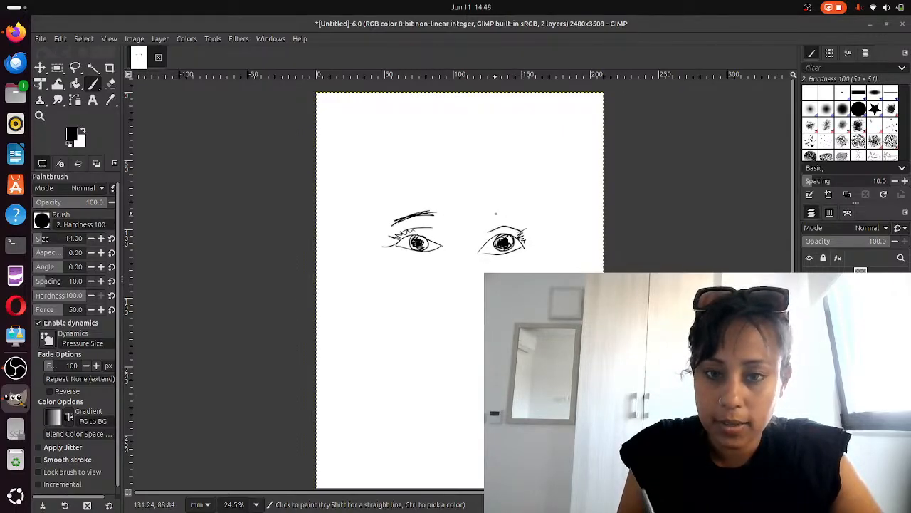
{"action": "mouse_move", "coordinate": [519, 214]}
{"action": "left_mouse_down"}
{"action": "mouse_move", "coordinate": [483, 214]}
{"action": "mouse_move", "coordinate": [529, 219]}
{"action": "left_mouse_up"}
Draw the nose and lips below the eyes
{"action": "left_click_drag", "start_coordinate": [447, 239], "coordinate": [449, 261]}
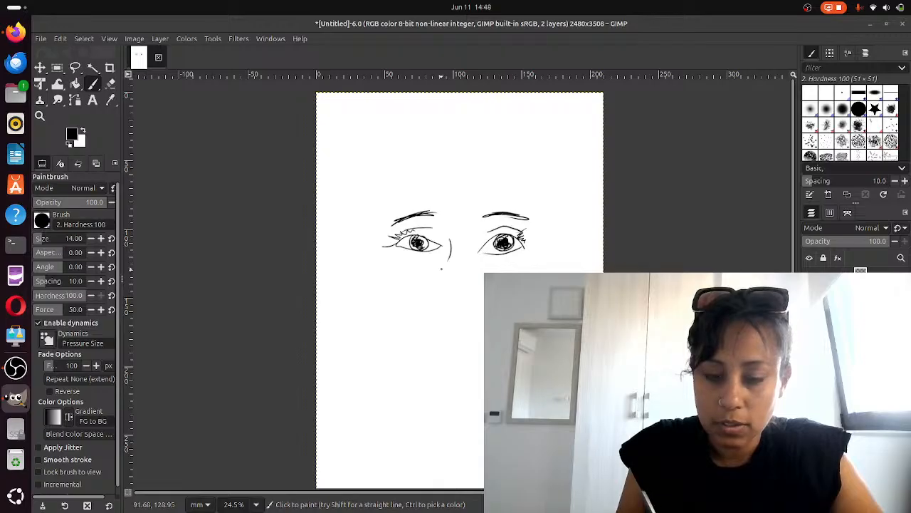
{"action": "left_click_drag", "start_coordinate": [449, 300], "coordinate": [473, 256]}
{"action": "left_click_drag", "start_coordinate": [439, 305], "coordinate": [440, 290]}
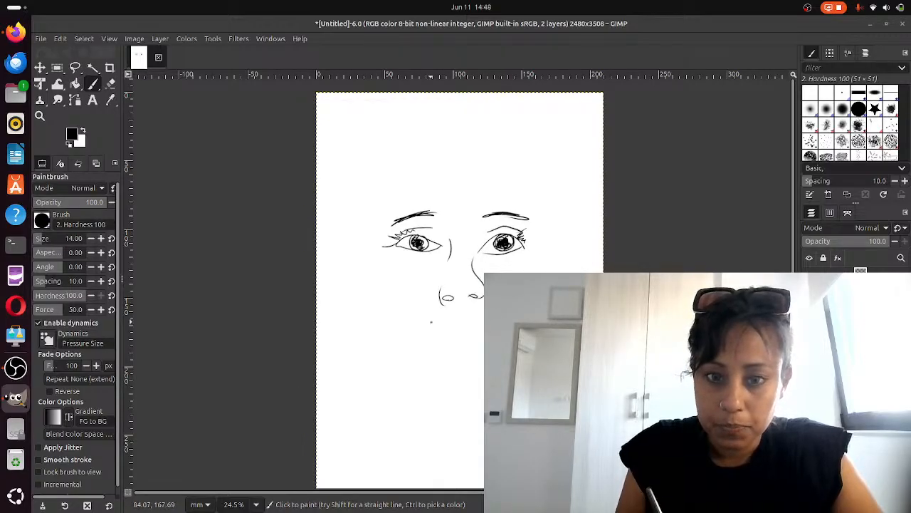
{"action": "mouse_move", "coordinate": [426, 321]}
{"action": "left_mouse_down"}
{"action": "mouse_move", "coordinate": [463, 315]}
{"action": "mouse_move", "coordinate": [432, 326]}
{"action": "left_mouse_up"}
{"action": "mouse_move", "coordinate": [440, 327]}
{"action": "left_mouse_down"}
{"action": "mouse_move", "coordinate": [456, 332]}
{"action": "mouse_move", "coordinate": [492, 320]}
{"action": "left_mouse_up"}
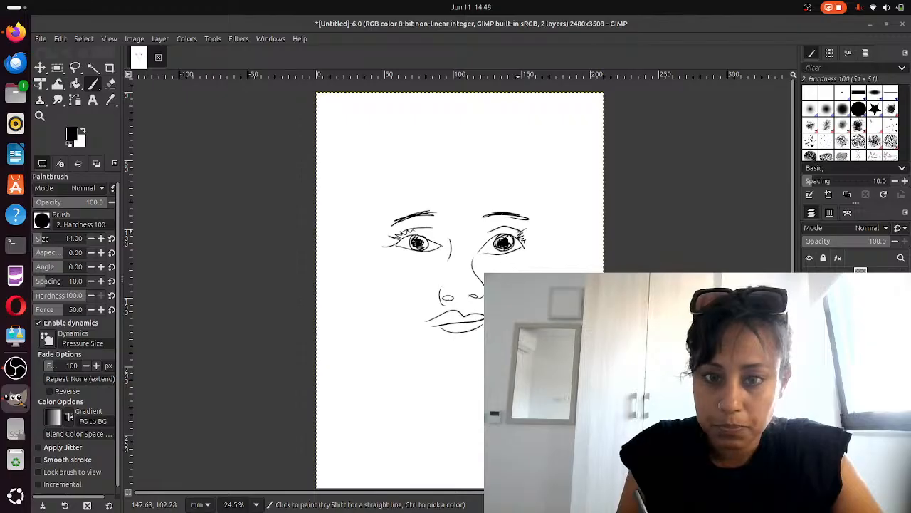
{"action": "mouse_move", "coordinate": [542, 250]}
{"action": "left_mouse_down"}
{"action": "mouse_move", "coordinate": [560, 255]}
{"action": "mouse_move", "coordinate": [541, 273]}
{"action": "left_mouse_up"}
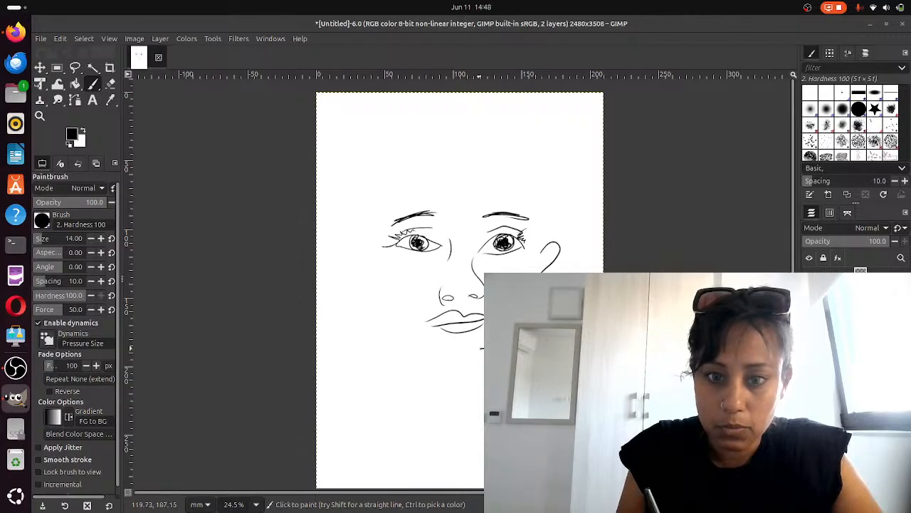
{"action": "mouse_move", "coordinate": [484, 349]}
{"action": "left_mouse_down"}
{"action": "mouse_move", "coordinate": [425, 325]}
{"action": "mouse_move", "coordinate": [391, 275]}
{"action": "left_mouse_up"}
{"action": "key", "text": "ctrl+z"}
{"action": "key", "text": "ctrl+z"}
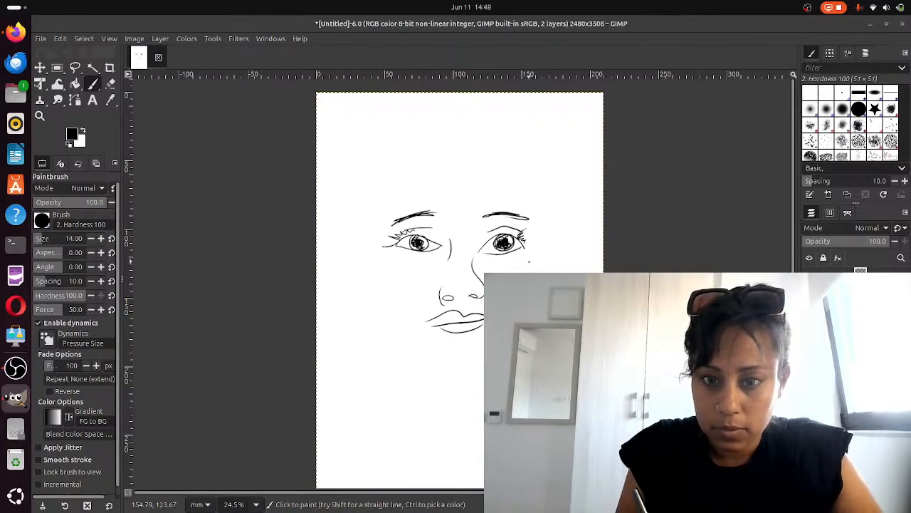
Draw the jawline around the chin and both ears beside the eyes
{"action": "left_click_drag", "start_coordinate": [540, 244], "coordinate": [539, 273]}
{"action": "mouse_move", "coordinate": [499, 358]}
{"action": "left_mouse_down"}
{"action": "mouse_move", "coordinate": [412, 356]}
{"action": "mouse_move", "coordinate": [357, 253]}
{"action": "mouse_move", "coordinate": [372, 251]}
{"action": "left_mouse_up"}
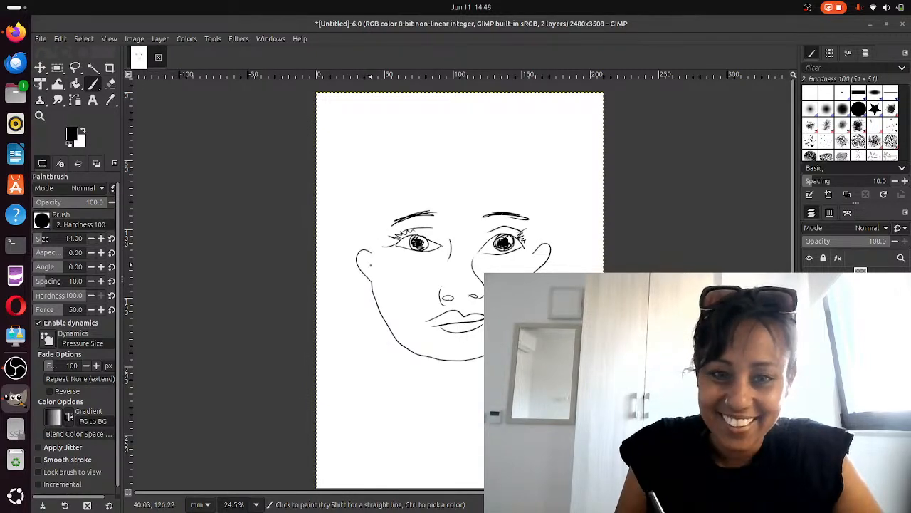
{"action": "left_click_drag", "start_coordinate": [361, 257], "coordinate": [379, 276]}
{"action": "left_click_drag", "start_coordinate": [545, 248], "coordinate": [537, 257]}
{"action": "left_click_drag", "start_coordinate": [537, 258], "coordinate": [540, 269]}
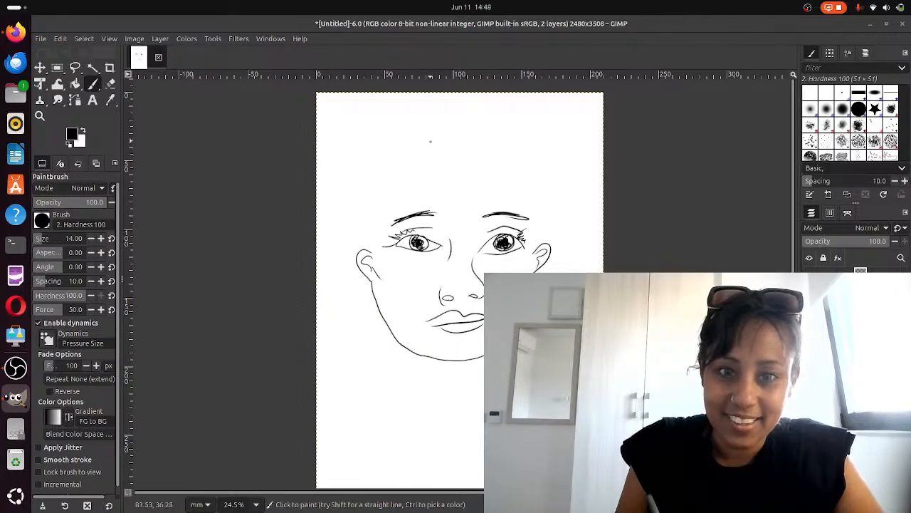
Outline the hair over the top of the head from ear to ear
{"action": "mouse_move", "coordinate": [430, 141]}
{"action": "left_mouse_down"}
{"action": "mouse_move", "coordinate": [354, 186]}
{"action": "mouse_move", "coordinate": [358, 253]}
{"action": "left_mouse_up"}
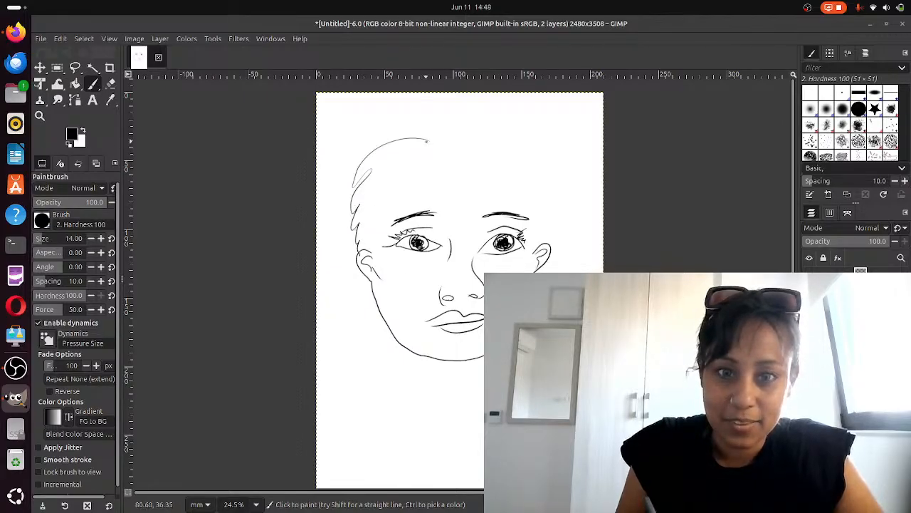
{"action": "mouse_move", "coordinate": [426, 141]}
{"action": "left_mouse_down"}
{"action": "mouse_move", "coordinate": [499, 139]}
{"action": "mouse_move", "coordinate": [538, 174]}
{"action": "mouse_move", "coordinate": [544, 208]}
{"action": "mouse_move", "coordinate": [531, 244]}
{"action": "left_mouse_up"}
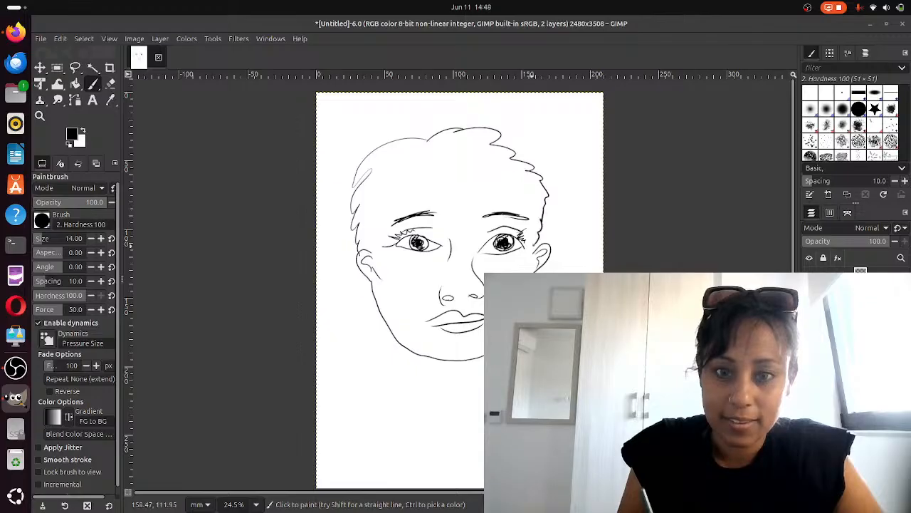
Draw a fringe line across the forehead, then the neck and collar lines below the chin
{"action": "mouse_move", "coordinate": [377, 255]}
{"action": "left_mouse_down"}
{"action": "mouse_move", "coordinate": [399, 194]}
{"action": "mouse_move", "coordinate": [447, 176]}
{"action": "mouse_move", "coordinate": [488, 180]}
{"action": "mouse_move", "coordinate": [534, 218]}
{"action": "mouse_move", "coordinate": [535, 252]}
{"action": "left_mouse_up"}
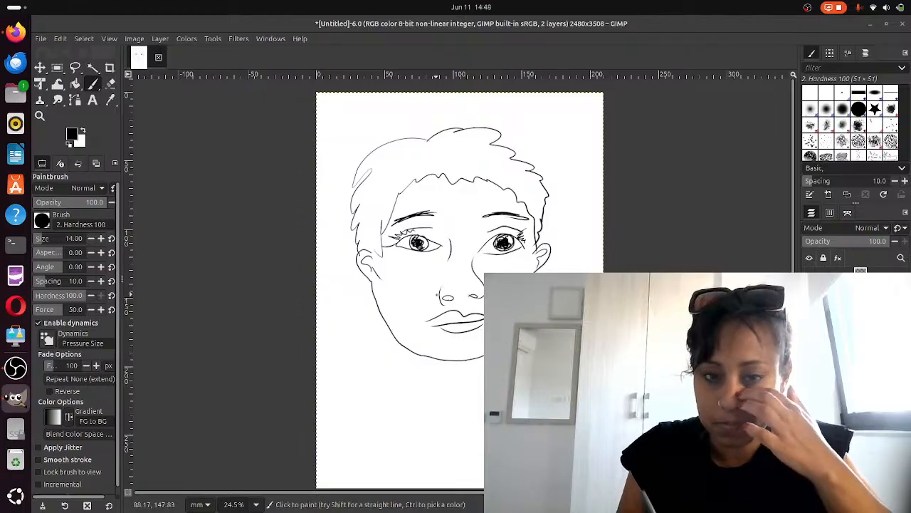
{"action": "left_click_drag", "start_coordinate": [385, 322], "coordinate": [397, 370]}
{"action": "left_click_drag", "start_coordinate": [475, 356], "coordinate": [478, 386]}
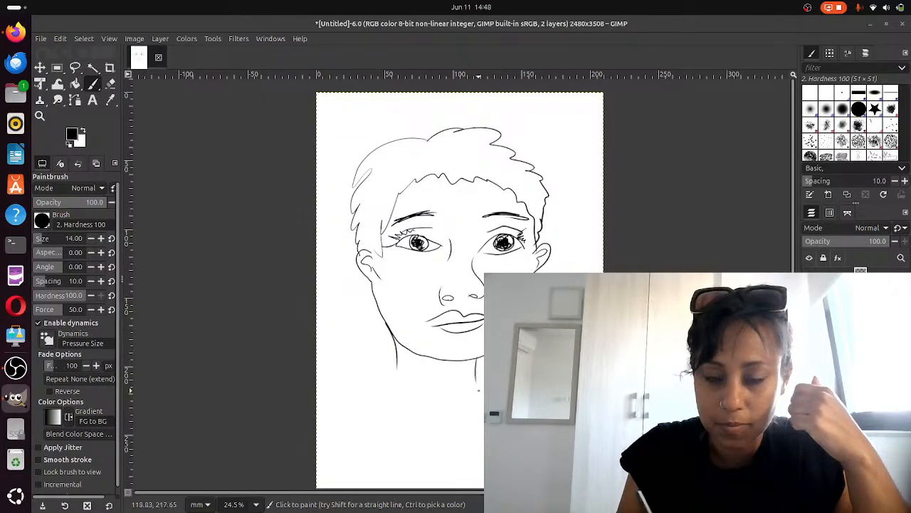
{"action": "mouse_move", "coordinate": [397, 368]}
{"action": "left_mouse_down"}
{"action": "mouse_move", "coordinate": [343, 413]}
{"action": "mouse_move", "coordinate": [431, 425]}
{"action": "mouse_move", "coordinate": [485, 400]}
{"action": "left_mouse_up"}
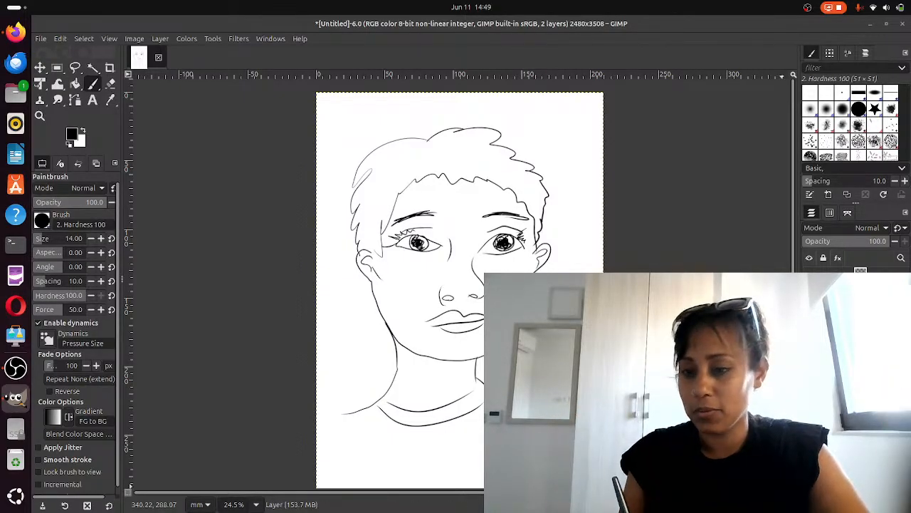
Add a new transparent layer with default settings, briefly toggling the visibility of a layer beneath it
{"action": "key", "text": "shift+ctrl+n"}
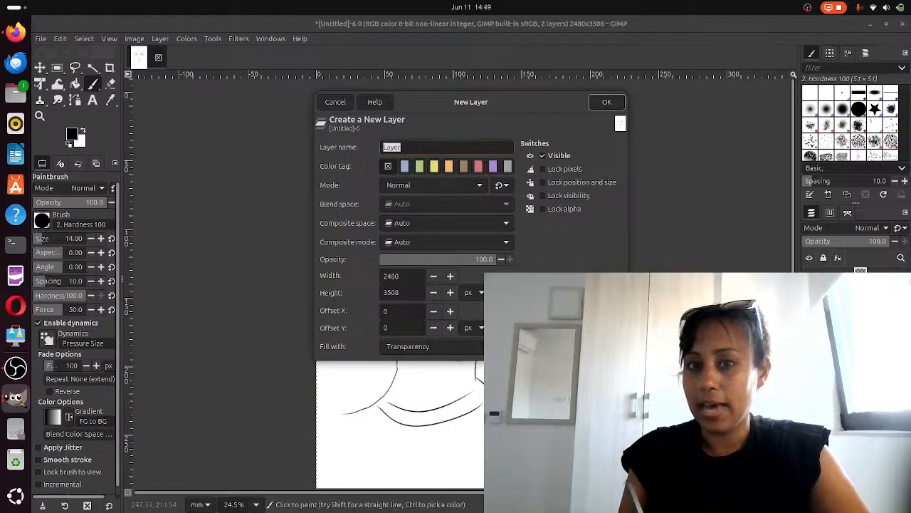
{"action": "key", "text": "Return"}
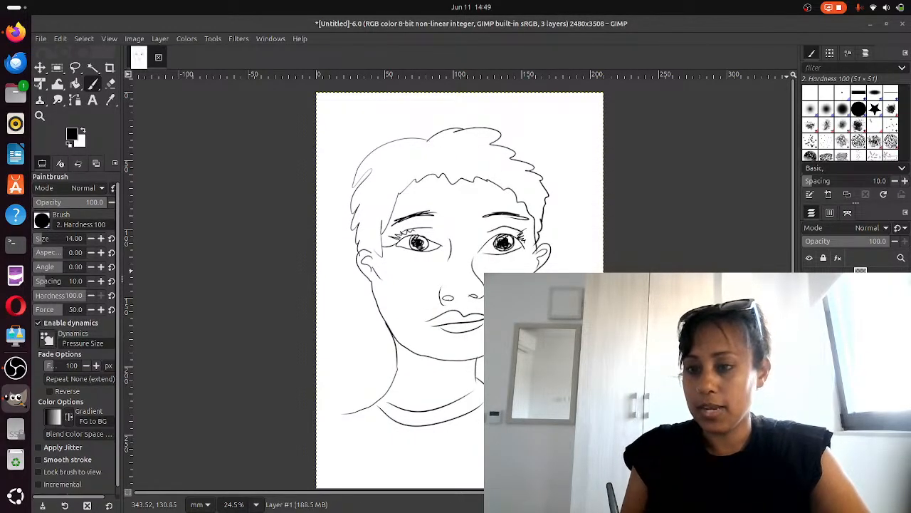
{"action": "left_click", "coordinate": [809, 311]}
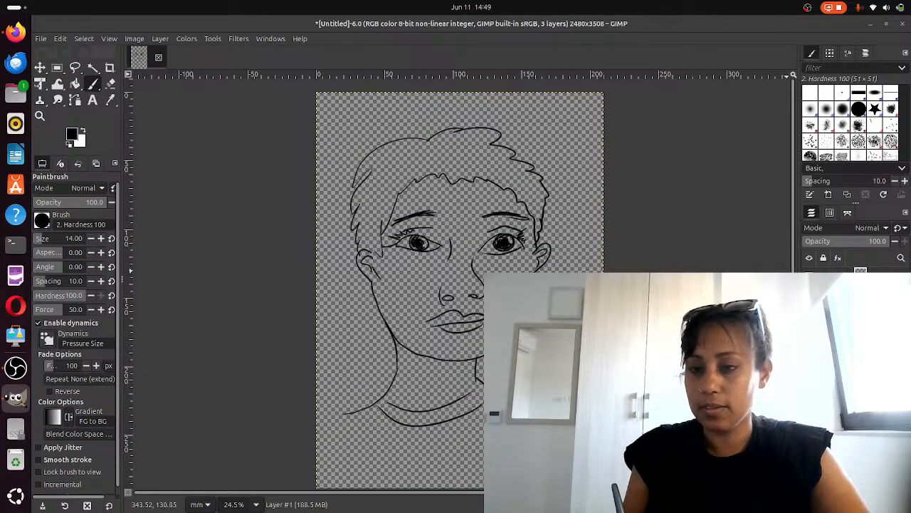
{"action": "left_click", "coordinate": [809, 312]}
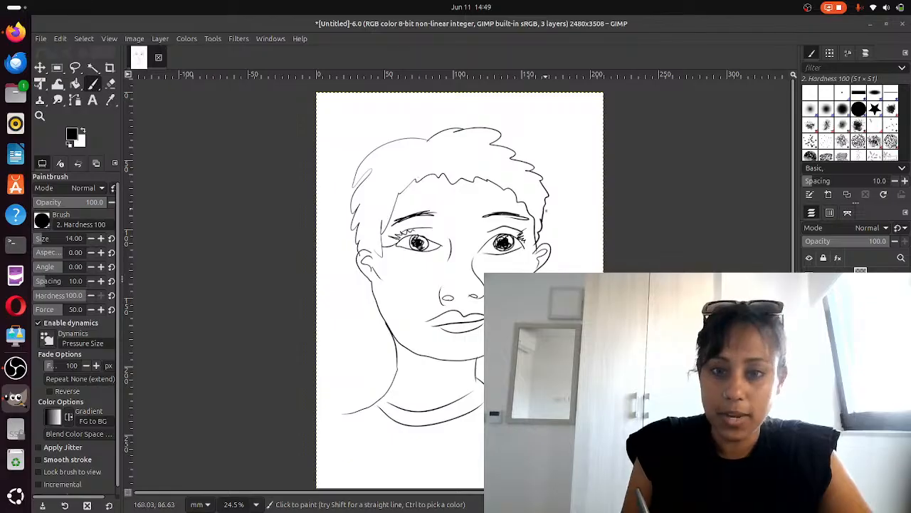
On the new layer, trace fresh eyebrows, the nose, nostrils, the left jawline and the neck's left side
{"action": "left_click", "coordinate": [487, 250]}
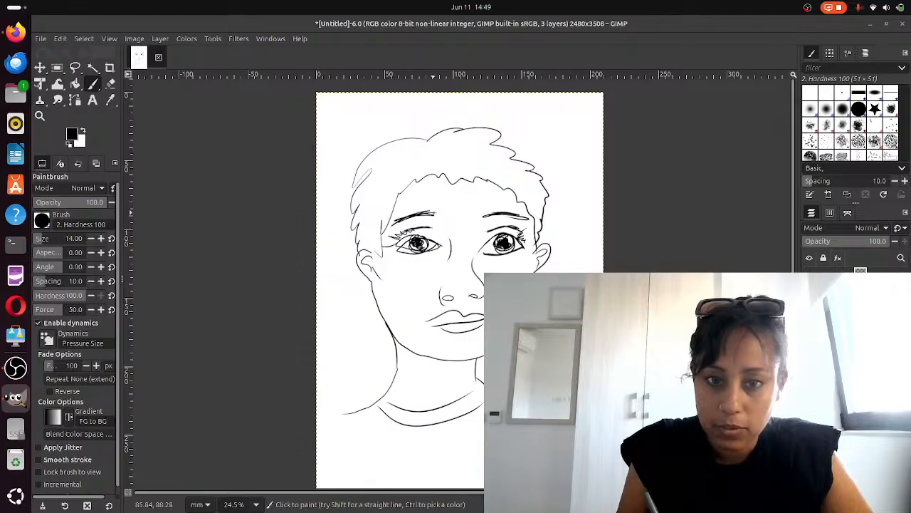
{"action": "mouse_move", "coordinate": [402, 223]}
{"action": "left_mouse_down"}
{"action": "mouse_move", "coordinate": [437, 213]}
{"action": "mouse_move", "coordinate": [524, 218]}
{"action": "left_mouse_up"}
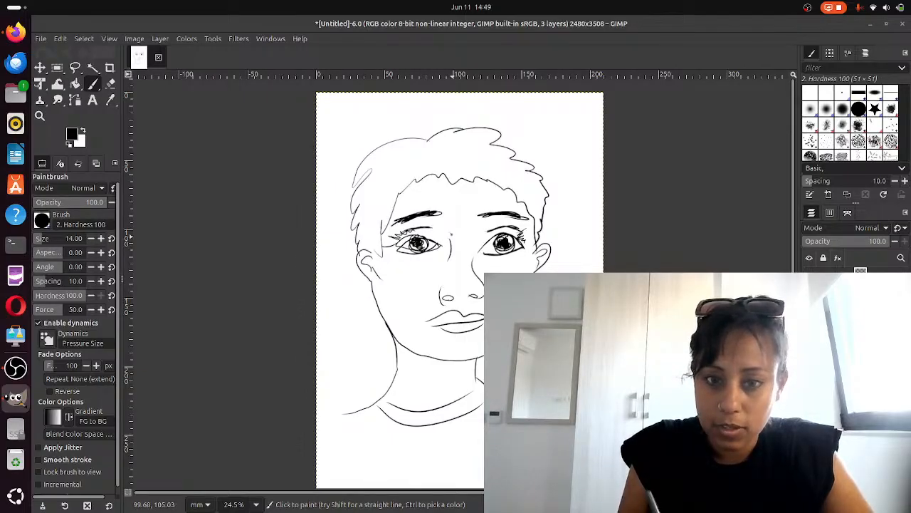
{"action": "left_click_drag", "start_coordinate": [450, 233], "coordinate": [461, 296]}
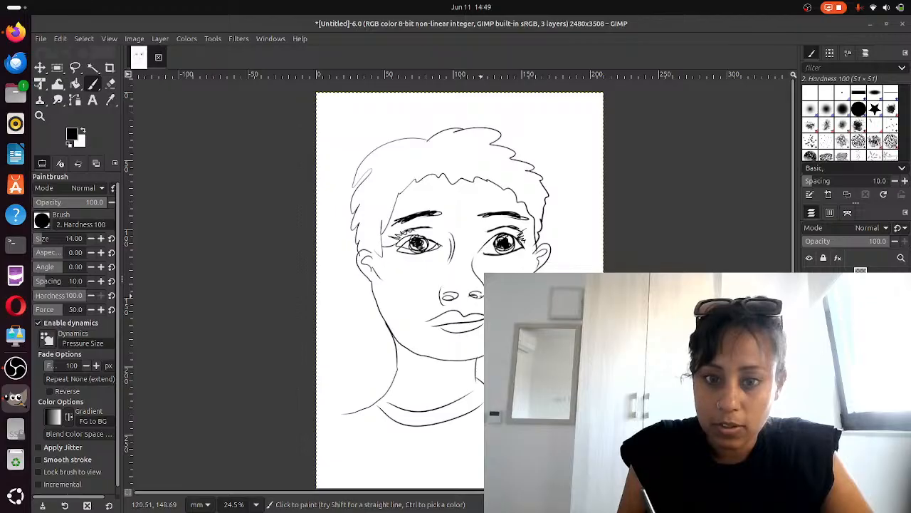
{"action": "mouse_move", "coordinate": [444, 278]}
{"action": "left_mouse_down"}
{"action": "mouse_move", "coordinate": [454, 314]}
{"action": "mouse_move", "coordinate": [431, 316]}
{"action": "mouse_move", "coordinate": [469, 313]}
{"action": "mouse_move", "coordinate": [426, 317]}
{"action": "mouse_move", "coordinate": [482, 320]}
{"action": "left_mouse_up"}
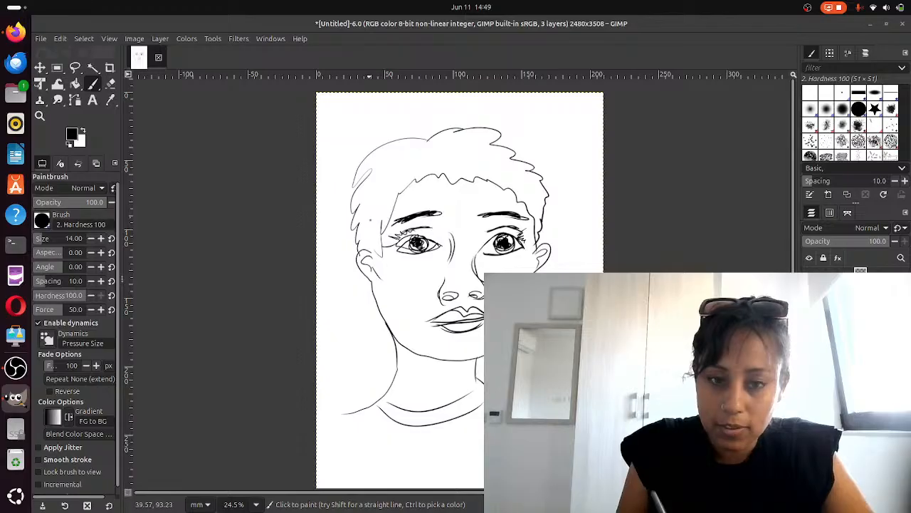
{"action": "mouse_move", "coordinate": [358, 249]}
{"action": "left_mouse_down"}
{"action": "mouse_move", "coordinate": [395, 331]}
{"action": "mouse_move", "coordinate": [447, 353]}
{"action": "mouse_move", "coordinate": [507, 342]}
{"action": "left_mouse_up"}
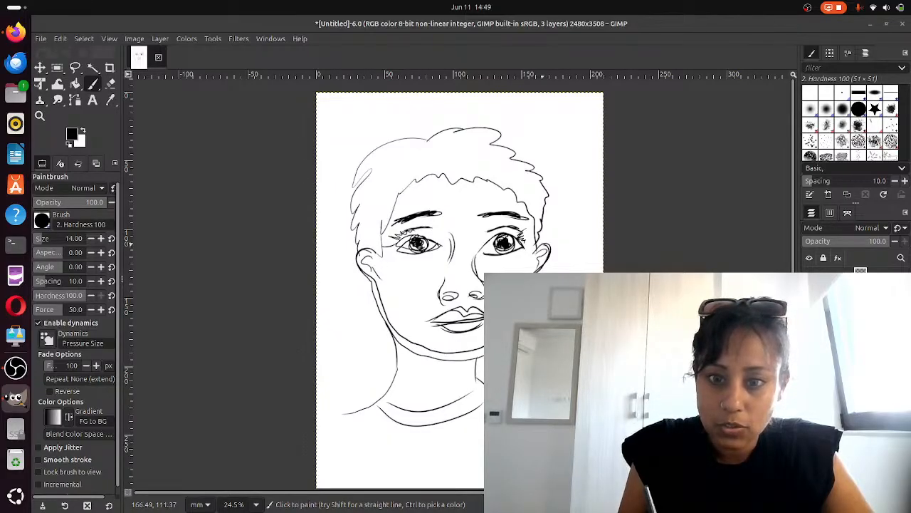
{"action": "left_click_drag", "start_coordinate": [398, 327], "coordinate": [395, 396]}
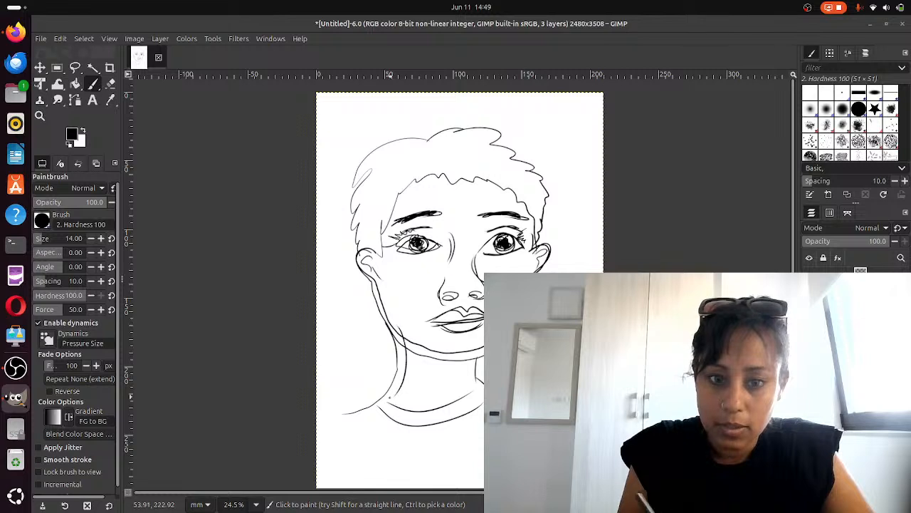
With the first sketch layer hidden, add the neck's right side, the right pupil, eyelashes and inner ear lines
{"action": "left_click", "coordinate": [809, 277]}
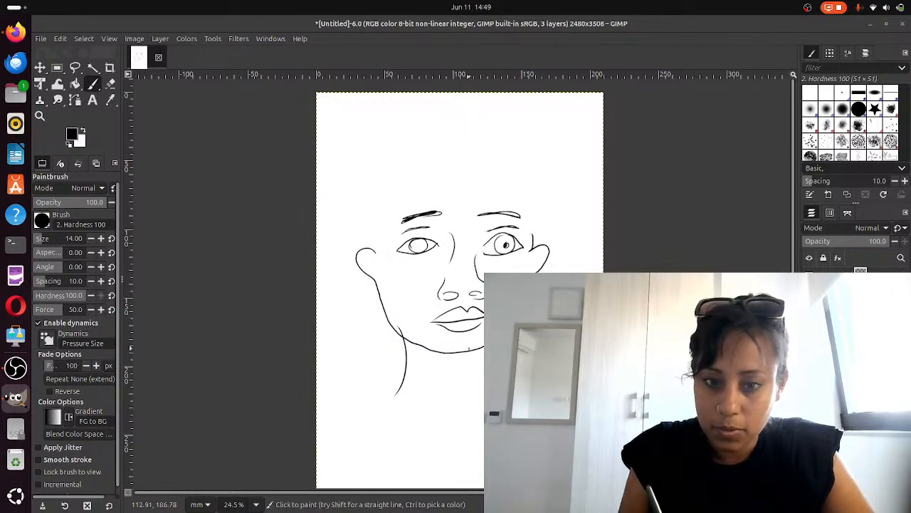
{"action": "left_click_drag", "start_coordinate": [474, 354], "coordinate": [473, 396]}
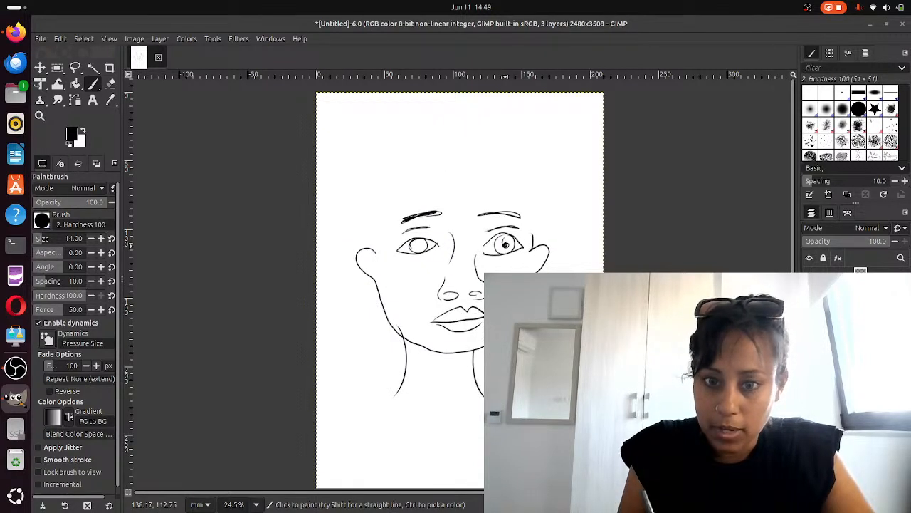
{"action": "left_click_drag", "start_coordinate": [505, 246], "coordinate": [504, 246]}
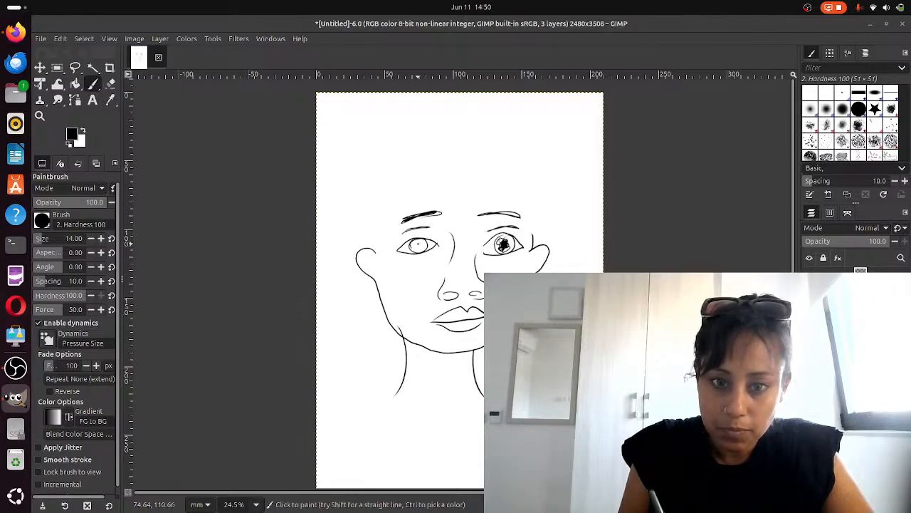
{"action": "mouse_move", "coordinate": [420, 245]}
{"action": "left_mouse_down"}
{"action": "mouse_move", "coordinate": [396, 246]}
{"action": "mouse_move", "coordinate": [425, 234]}
{"action": "left_mouse_up"}
{"action": "left_click_drag", "start_coordinate": [522, 240], "coordinate": [530, 233]}
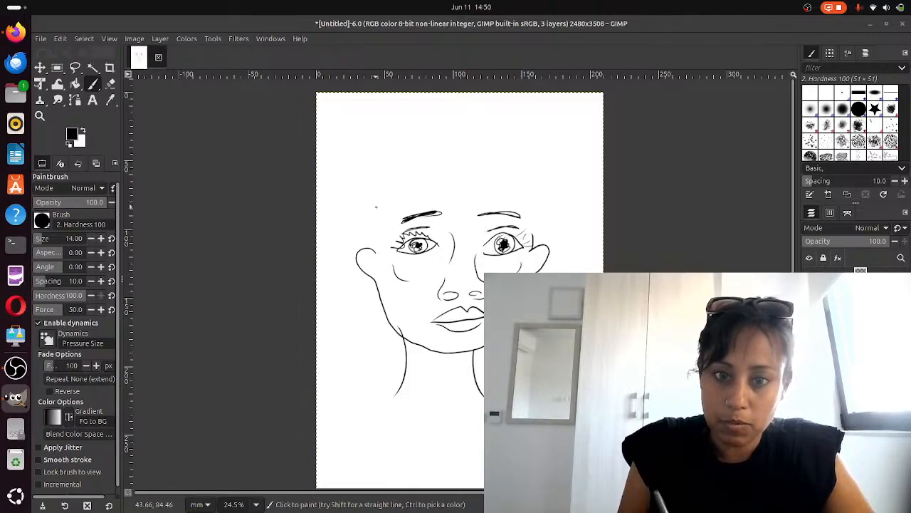
{"action": "left_click_drag", "start_coordinate": [363, 252], "coordinate": [372, 272]}
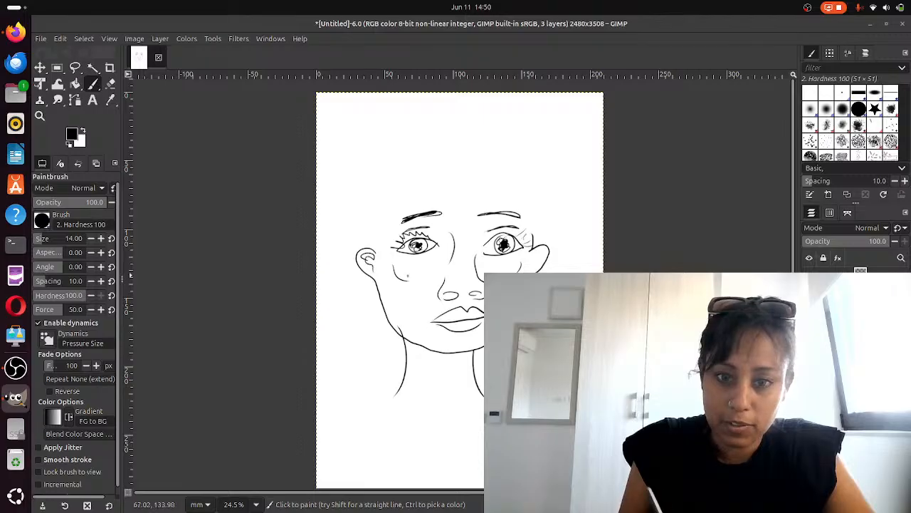
{"action": "left_click_drag", "start_coordinate": [538, 256], "coordinate": [532, 268]}
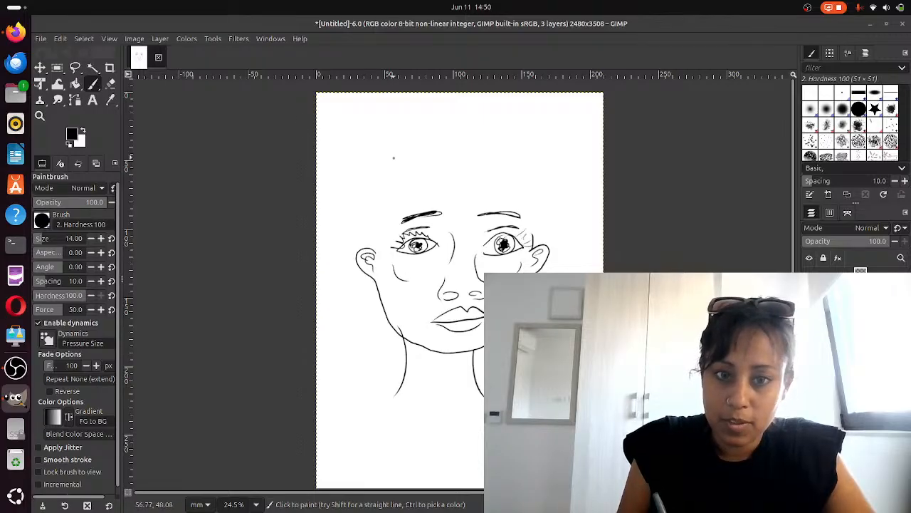
Redraw the hair with a spiky outline and forehead hairline, then add collar lines at the base of the neck
{"action": "mouse_move", "coordinate": [394, 157]}
{"action": "left_mouse_down"}
{"action": "mouse_move", "coordinate": [345, 214]}
{"action": "mouse_move", "coordinate": [367, 262]}
{"action": "mouse_move", "coordinate": [395, 148]}
{"action": "mouse_move", "coordinate": [447, 134]}
{"action": "mouse_move", "coordinate": [531, 171]}
{"action": "mouse_move", "coordinate": [539, 206]}
{"action": "mouse_move", "coordinate": [531, 243]}
{"action": "left_mouse_up"}
{"action": "mouse_move", "coordinate": [384, 269]}
{"action": "left_mouse_down"}
{"action": "mouse_move", "coordinate": [376, 249]}
{"action": "mouse_move", "coordinate": [401, 196]}
{"action": "mouse_move", "coordinate": [453, 184]}
{"action": "mouse_move", "coordinate": [510, 184]}
{"action": "mouse_move", "coordinate": [528, 246]}
{"action": "left_mouse_up"}
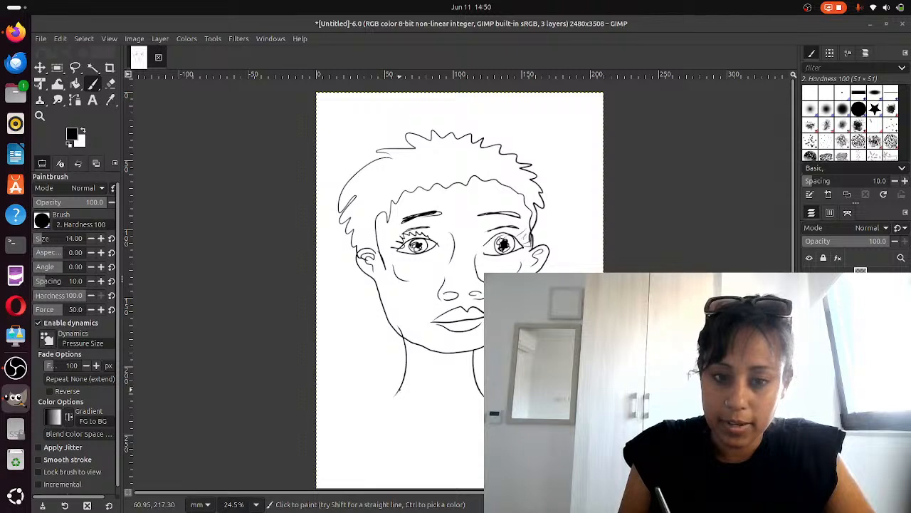
{"action": "mouse_move", "coordinate": [397, 391]}
{"action": "left_mouse_down"}
{"action": "mouse_move", "coordinate": [414, 411]}
{"action": "mouse_move", "coordinate": [484, 404]}
{"action": "left_mouse_up"}
{"action": "mouse_move", "coordinate": [389, 413]}
{"action": "left_mouse_down"}
{"action": "mouse_move", "coordinate": [411, 420]}
{"action": "mouse_move", "coordinate": [463, 411]}
{"action": "left_mouse_up"}
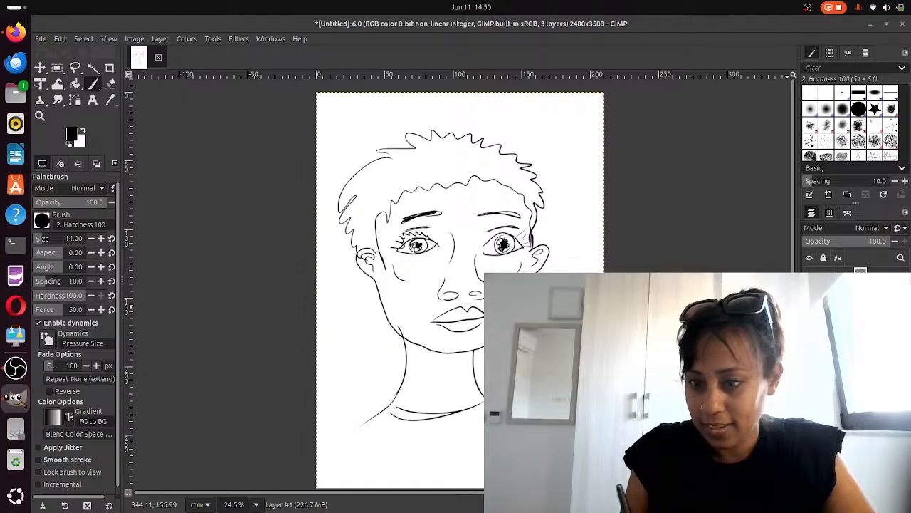
Add another new transparent layer and shade in the left eye's pupil on it
{"action": "key", "text": "ctrl+shift+n"}
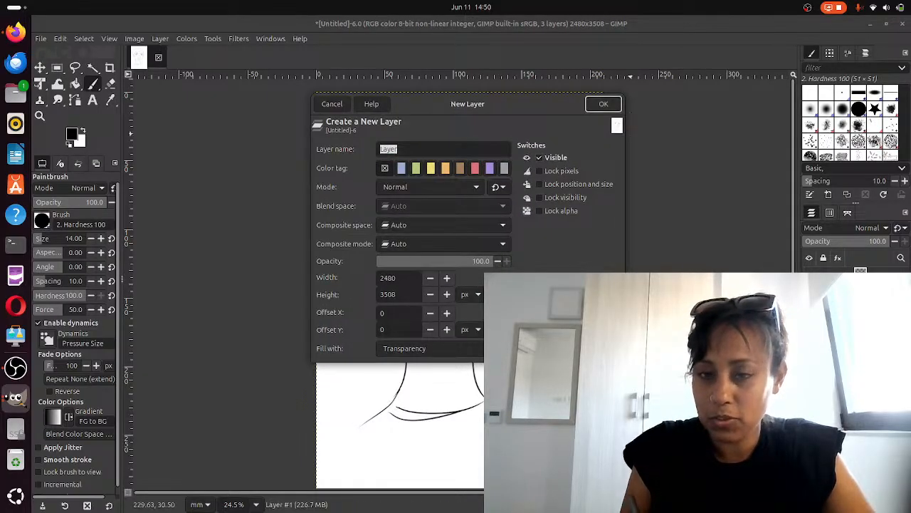
{"action": "key", "text": "Return"}
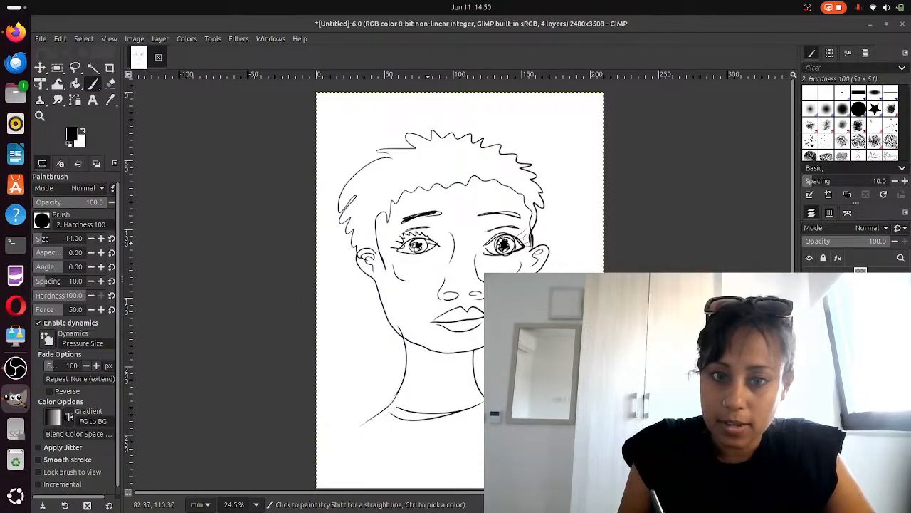
{"action": "mouse_move", "coordinate": [402, 249]}
{"action": "left_mouse_down"}
{"action": "mouse_move", "coordinate": [439, 248]}
{"action": "mouse_move", "coordinate": [418, 248]}
{"action": "left_mouse_up"}
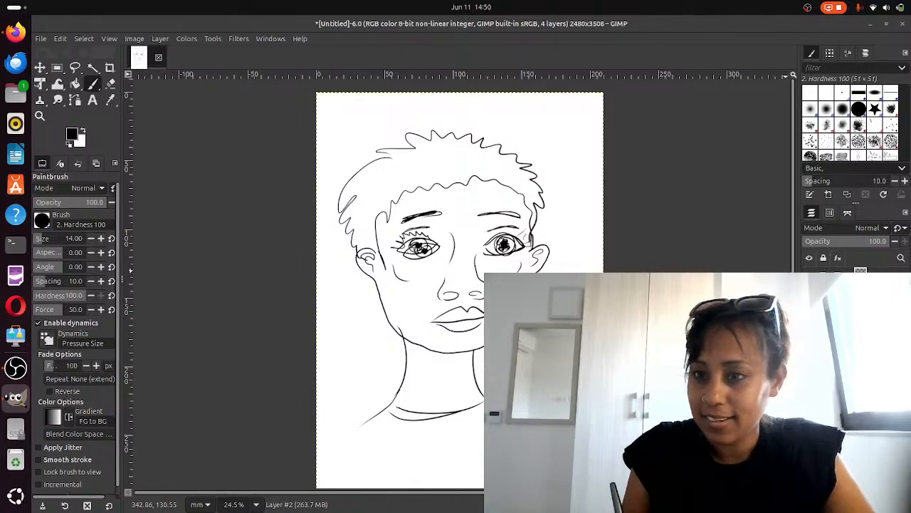
With the lower layer hidden, fill the right pupil and add lid lines and eyelashes on both eyes
{"action": "left_click", "coordinate": [809, 293]}
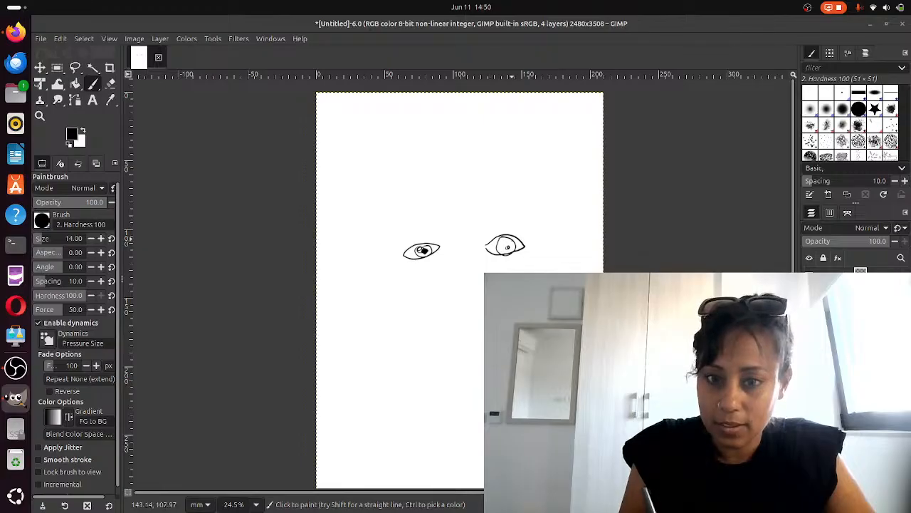
{"action": "mouse_move", "coordinate": [512, 240]}
{"action": "left_mouse_down"}
{"action": "mouse_move", "coordinate": [503, 242]}
{"action": "mouse_move", "coordinate": [510, 247]}
{"action": "left_mouse_up"}
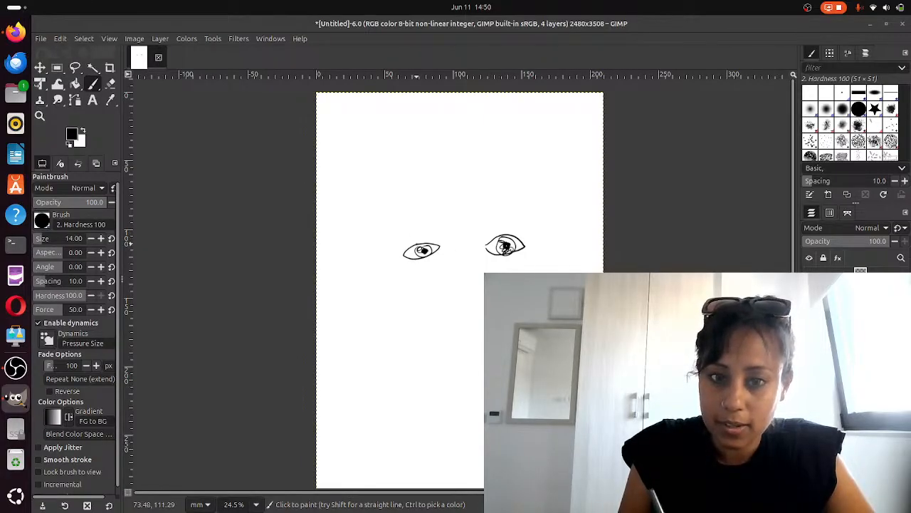
{"action": "left_click_drag", "start_coordinate": [411, 238], "coordinate": [512, 230]}
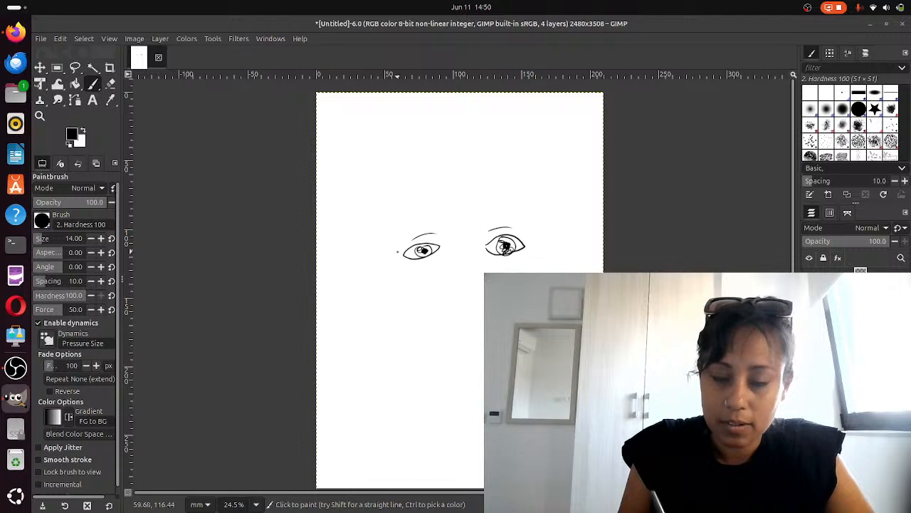
{"action": "left_click_drag", "start_coordinate": [398, 251], "coordinate": [424, 240]}
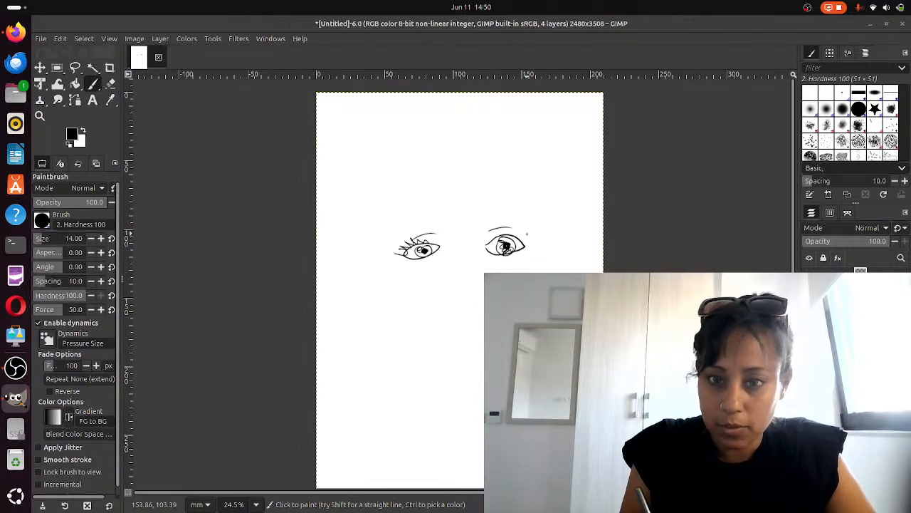
{"action": "left_click_drag", "start_coordinate": [529, 234], "coordinate": [523, 241]}
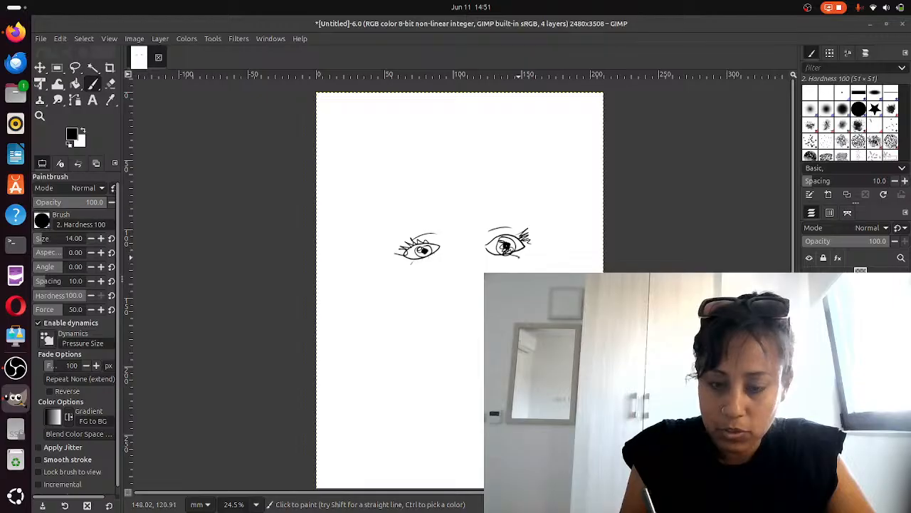
Draw both sides of the nose, the right side of the face and a jawline from chin to left cheek
{"action": "left_click_drag", "start_coordinate": [449, 243], "coordinate": [452, 266]}
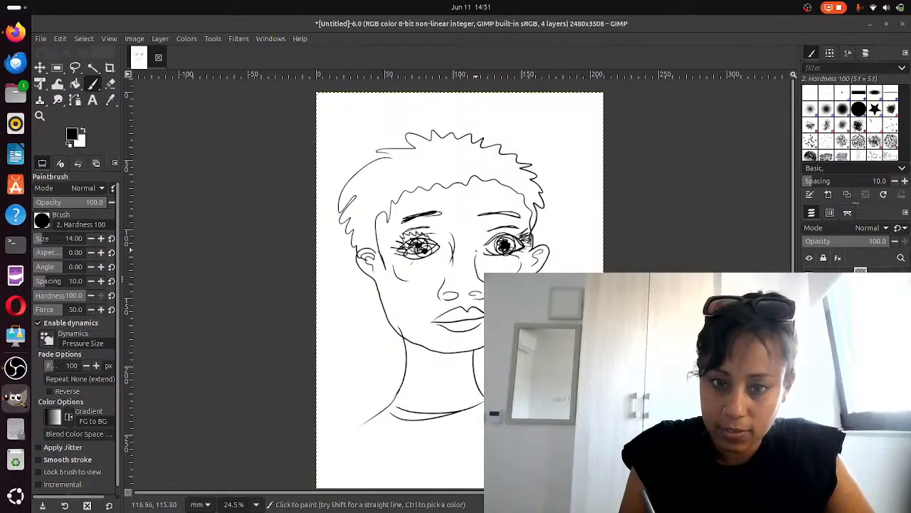
{"action": "mouse_move", "coordinate": [476, 243]}
{"action": "left_mouse_down"}
{"action": "mouse_move", "coordinate": [481, 280]}
{"action": "mouse_move", "coordinate": [450, 294]}
{"action": "mouse_move", "coordinate": [475, 295]}
{"action": "mouse_move", "coordinate": [439, 284]}
{"action": "mouse_move", "coordinate": [476, 264]}
{"action": "left_mouse_up"}
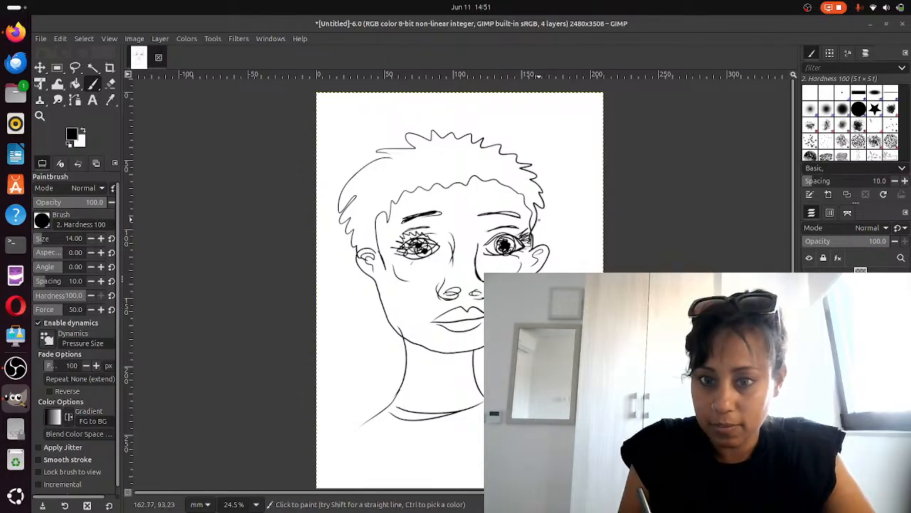
{"action": "mouse_move", "coordinate": [535, 208]}
{"action": "left_mouse_down"}
{"action": "mouse_move", "coordinate": [527, 248]}
{"action": "mouse_move", "coordinate": [540, 272]}
{"action": "left_mouse_up"}
{"action": "mouse_move", "coordinate": [481, 362]}
{"action": "left_mouse_down"}
{"action": "mouse_move", "coordinate": [399, 331]}
{"action": "mouse_move", "coordinate": [357, 253]}
{"action": "mouse_move", "coordinate": [385, 281]}
{"action": "left_mouse_up"}
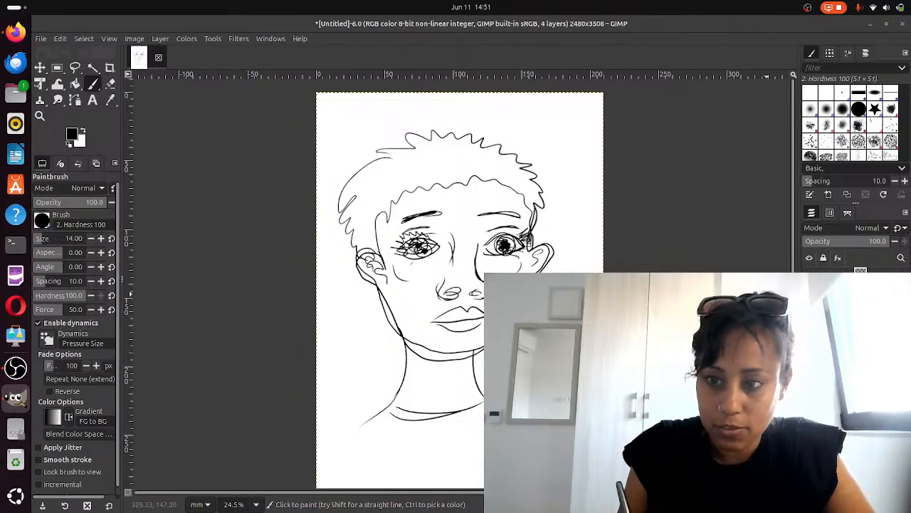
Hide another layer and draw a new hair outline, hairline, lips, right ear detail and left jaw on the top layer
{"action": "left_click", "coordinate": [809, 292]}
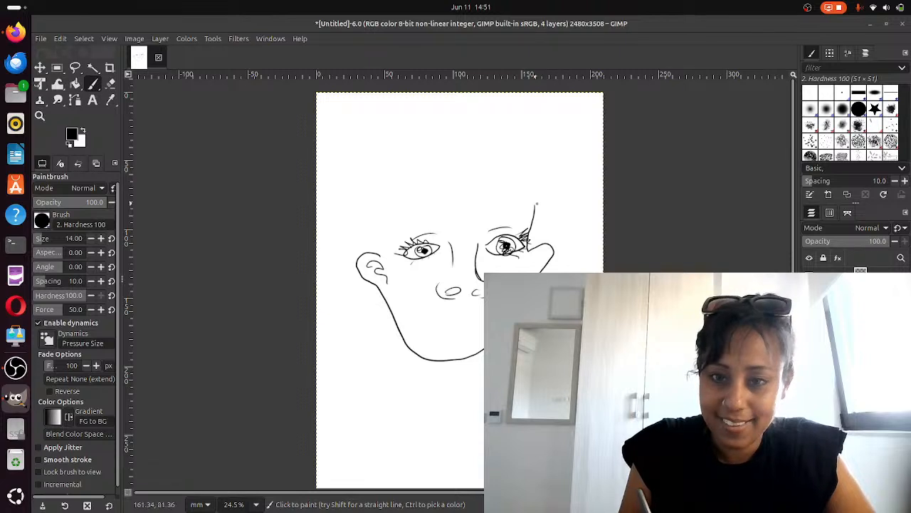
{"action": "mouse_move", "coordinate": [381, 151]}
{"action": "left_mouse_down"}
{"action": "mouse_move", "coordinate": [345, 188]}
{"action": "mouse_move", "coordinate": [359, 252]}
{"action": "mouse_move", "coordinate": [405, 152]}
{"action": "mouse_move", "coordinate": [452, 128]}
{"action": "mouse_move", "coordinate": [527, 152]}
{"action": "mouse_move", "coordinate": [541, 200]}
{"action": "mouse_move", "coordinate": [536, 212]}
{"action": "left_mouse_up"}
{"action": "mouse_move", "coordinate": [386, 262]}
{"action": "left_mouse_down"}
{"action": "mouse_move", "coordinate": [421, 191]}
{"action": "mouse_move", "coordinate": [533, 195]}
{"action": "left_mouse_up"}
{"action": "mouse_move", "coordinate": [435, 318]}
{"action": "left_mouse_down"}
{"action": "mouse_move", "coordinate": [485, 314]}
{"action": "mouse_move", "coordinate": [455, 328]}
{"action": "mouse_move", "coordinate": [483, 320]}
{"action": "left_mouse_up"}
{"action": "left_click_drag", "start_coordinate": [535, 254], "coordinate": [536, 272]}
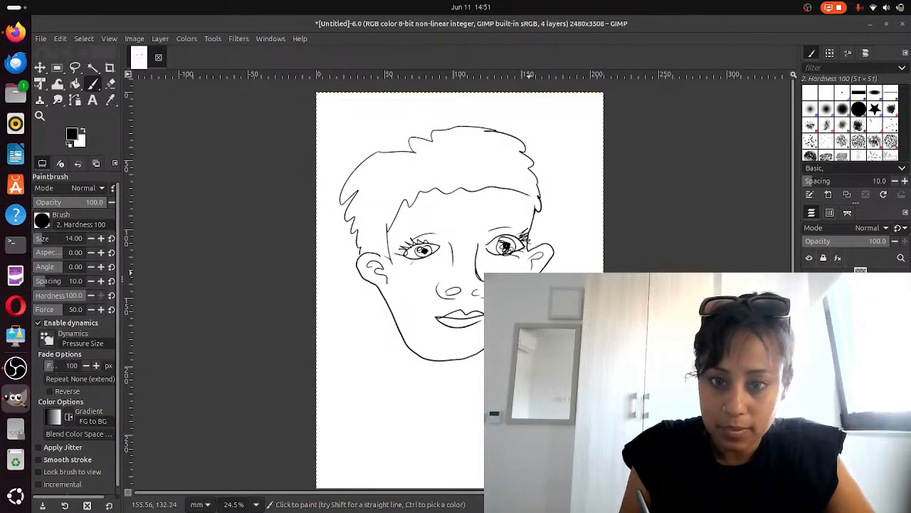
{"action": "left_click_drag", "start_coordinate": [389, 299], "coordinate": [399, 362]}
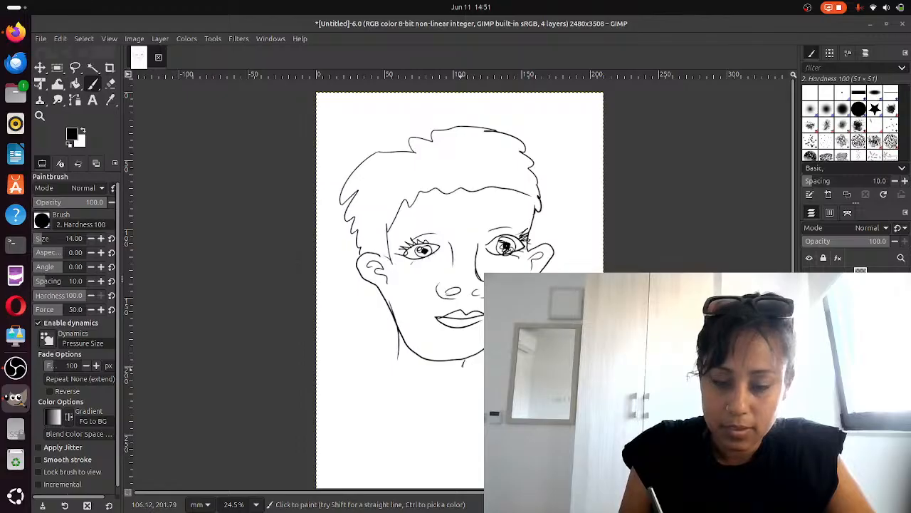
Draw the sides of the neck, the left shoulder line and a collar line across the neck
{"action": "left_click_drag", "start_coordinate": [465, 360], "coordinate": [460, 394]}
{"action": "mouse_move", "coordinate": [398, 352]}
{"action": "left_mouse_down"}
{"action": "mouse_move", "coordinate": [396, 372]}
{"action": "mouse_move", "coordinate": [346, 441]}
{"action": "left_mouse_up"}
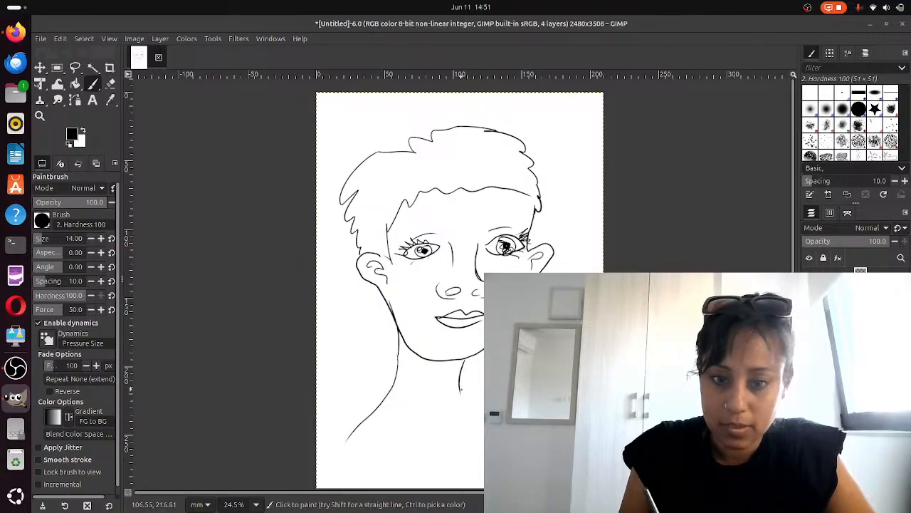
{"action": "left_click_drag", "start_coordinate": [463, 390], "coordinate": [484, 407]}
{"action": "mouse_move", "coordinate": [371, 421]}
{"action": "left_mouse_down"}
{"action": "mouse_move", "coordinate": [460, 411]}
{"action": "mouse_move", "coordinate": [404, 406]}
{"action": "mouse_move", "coordinate": [497, 393]}
{"action": "left_mouse_up"}
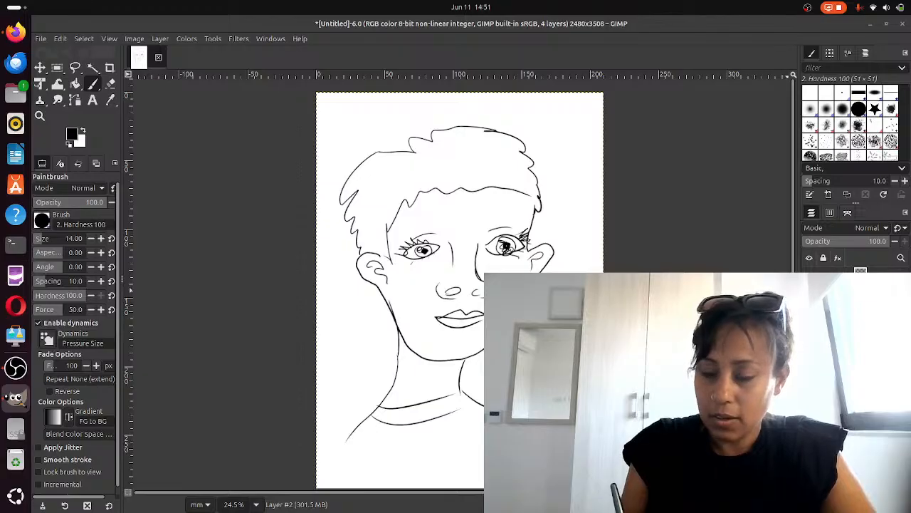
Toggle the visibility of the different layers to compare the drawings on each
{"action": "left_click", "coordinate": [809, 277]}
{"action": "left_click", "coordinate": [809, 296]}
{"action": "left_click", "coordinate": [809, 296]}
{"action": "left_click", "coordinate": [809, 314]}
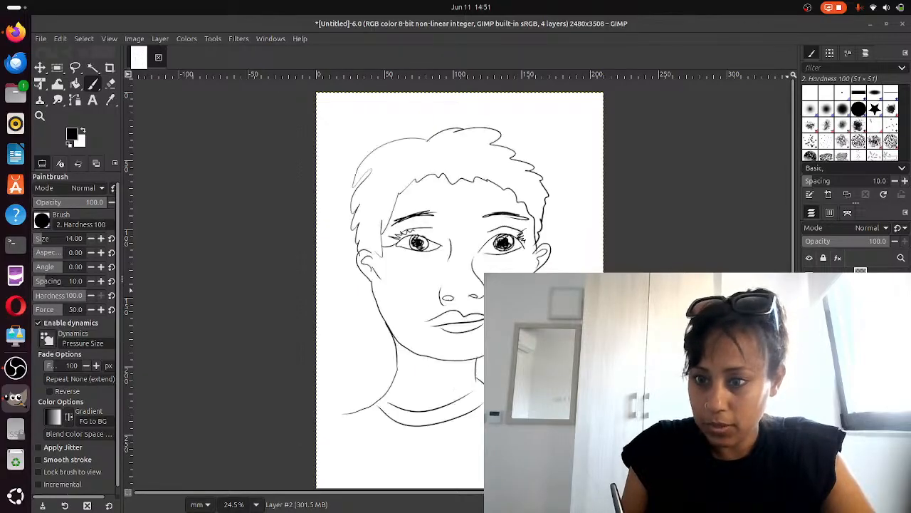
{"action": "left_click", "coordinate": [809, 314]}
{"action": "left_click", "coordinate": [809, 314]}
{"action": "left_click", "coordinate": [809, 296]}
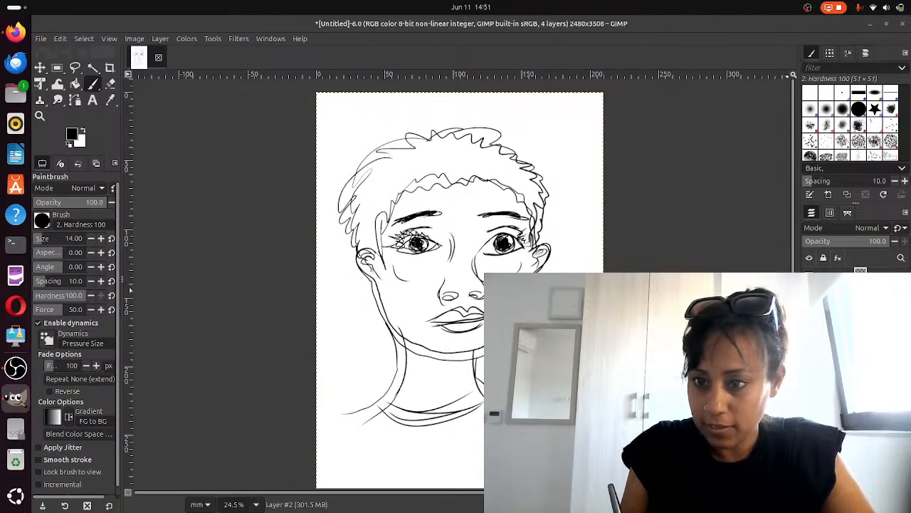
{"action": "left_click", "coordinate": [809, 295]}
{"action": "left_click", "coordinate": [809, 295]}
{"action": "left_click", "coordinate": [809, 295]}
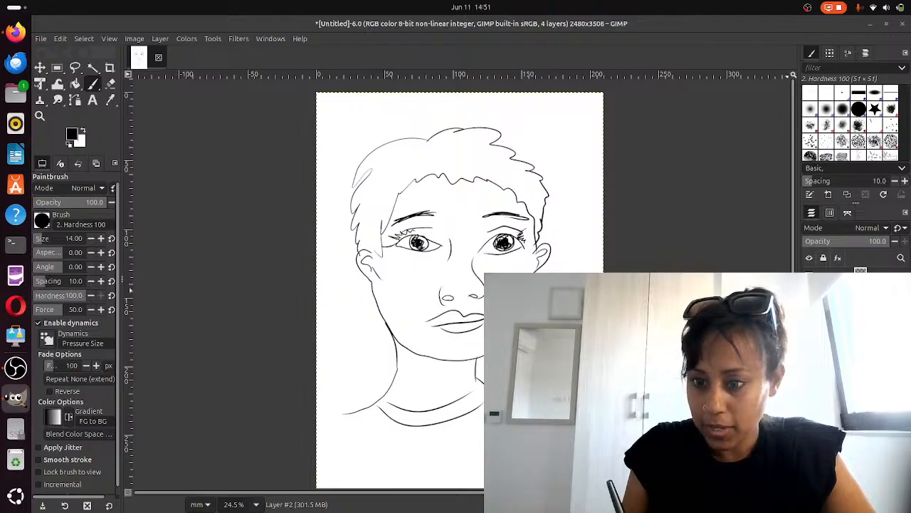
Add a new transparent layer and shade the right pupil and redraw the right cheek edge on it
{"action": "key", "text": "shift+ctrl+n"}
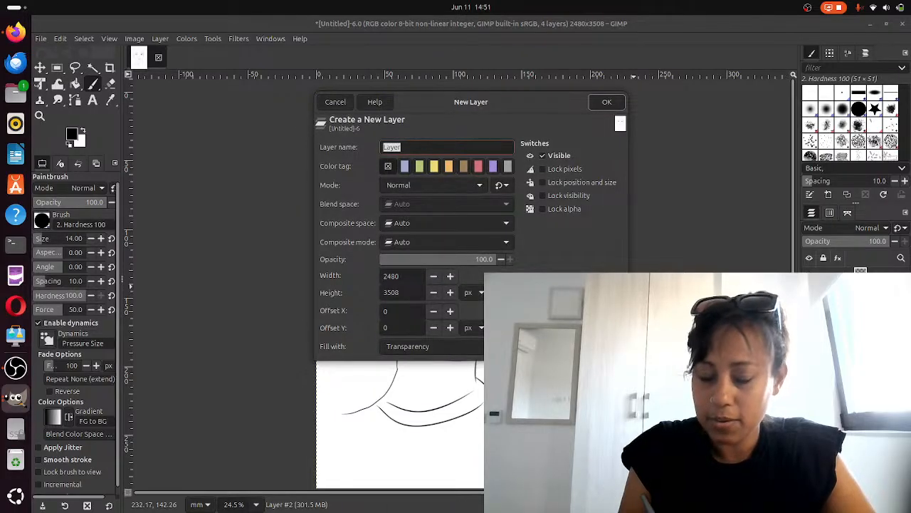
{"action": "left_click", "coordinate": [607, 102]}
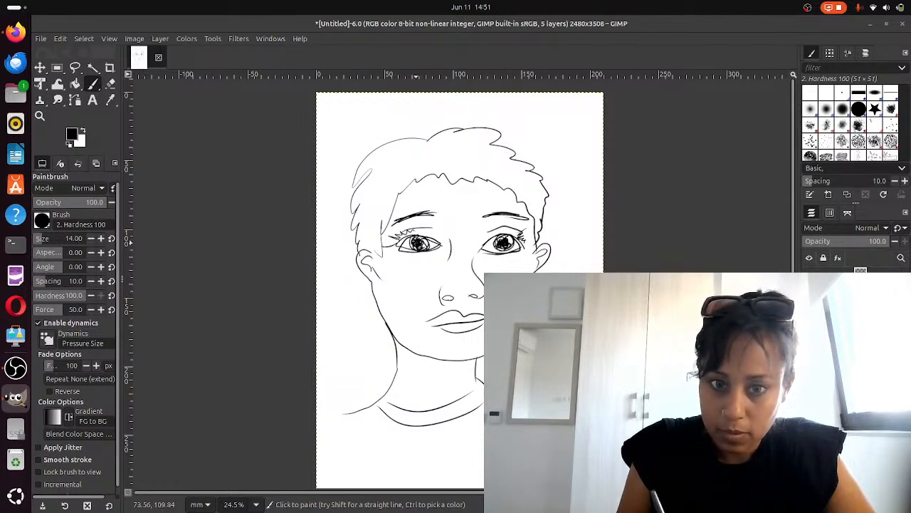
{"action": "left_click_drag", "start_coordinate": [510, 237], "coordinate": [516, 253]}
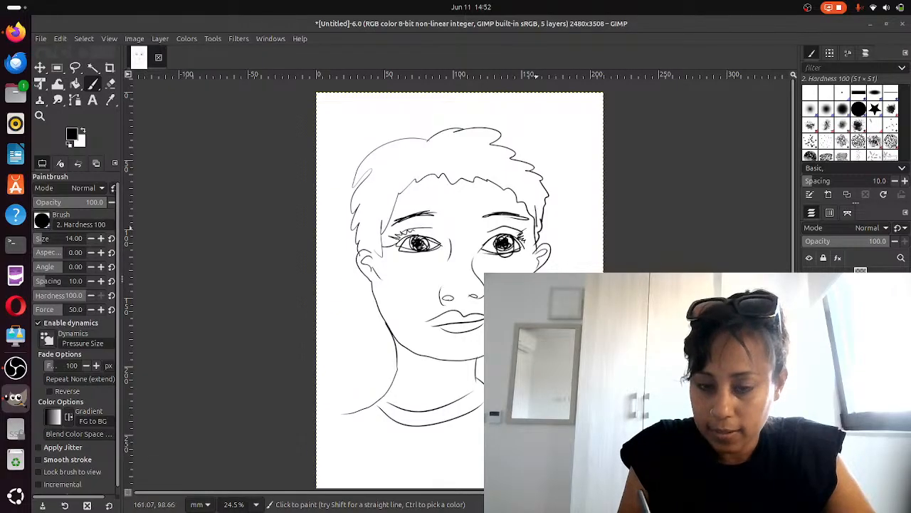
{"action": "left_click_drag", "start_coordinate": [554, 248], "coordinate": [528, 289]}
Draw a new hair outline and jagged hairline, then add lips and a nostril line
{"action": "mouse_move", "coordinate": [500, 340]}
{"action": "left_mouse_down"}
{"action": "mouse_move", "coordinate": [425, 367]}
{"action": "mouse_move", "coordinate": [366, 288]}
{"action": "mouse_move", "coordinate": [378, 267]}
{"action": "mouse_move", "coordinate": [344, 212]}
{"action": "mouse_move", "coordinate": [370, 150]}
{"action": "mouse_move", "coordinate": [442, 126]}
{"action": "mouse_move", "coordinate": [501, 122]}
{"action": "left_mouse_up"}
{"action": "mouse_move", "coordinate": [530, 159]}
{"action": "left_mouse_down"}
{"action": "mouse_move", "coordinate": [545, 207]}
{"action": "mouse_move", "coordinate": [534, 221]}
{"action": "left_mouse_up"}
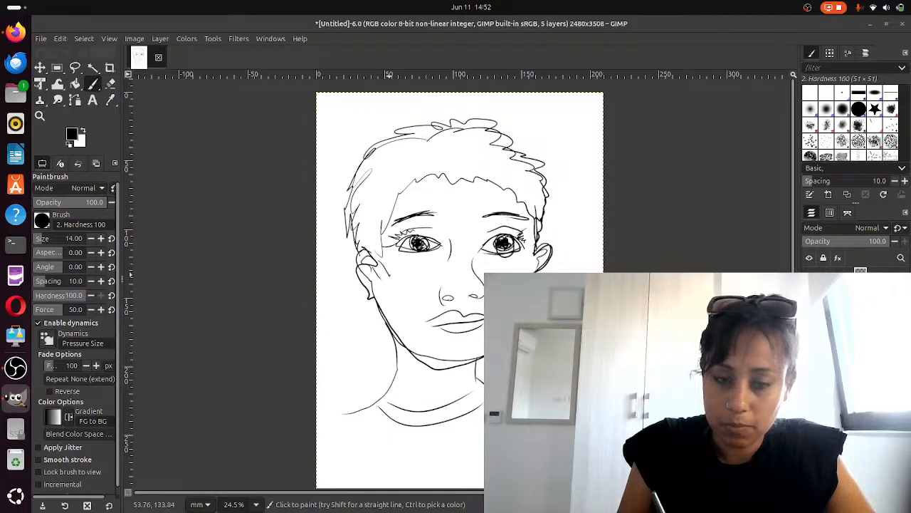
{"action": "mouse_move", "coordinate": [392, 276]}
{"action": "left_mouse_down"}
{"action": "mouse_move", "coordinate": [390, 208]}
{"action": "mouse_move", "coordinate": [430, 169]}
{"action": "mouse_move", "coordinate": [498, 184]}
{"action": "mouse_move", "coordinate": [544, 230]}
{"action": "left_mouse_up"}
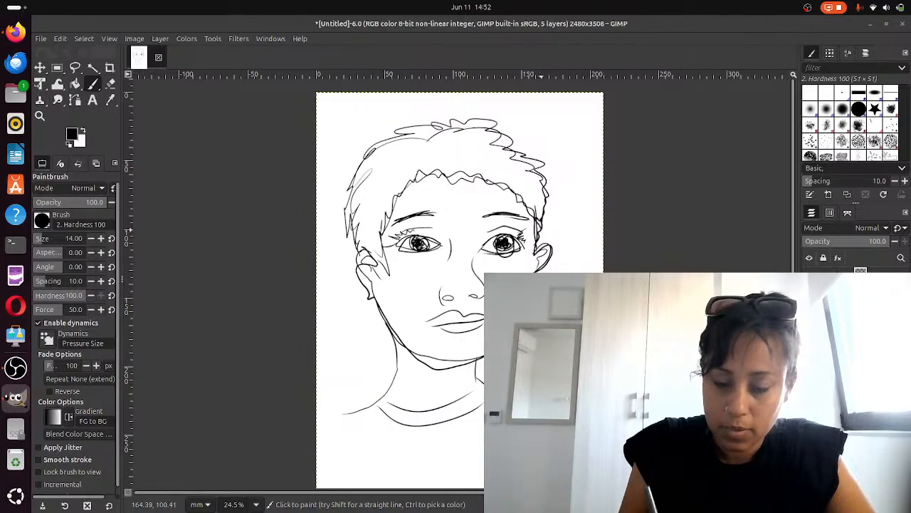
{"action": "mouse_move", "coordinate": [433, 321]}
{"action": "left_mouse_down"}
{"action": "mouse_move", "coordinate": [470, 310]}
{"action": "mouse_move", "coordinate": [427, 321]}
{"action": "mouse_move", "coordinate": [479, 325]}
{"action": "left_mouse_up"}
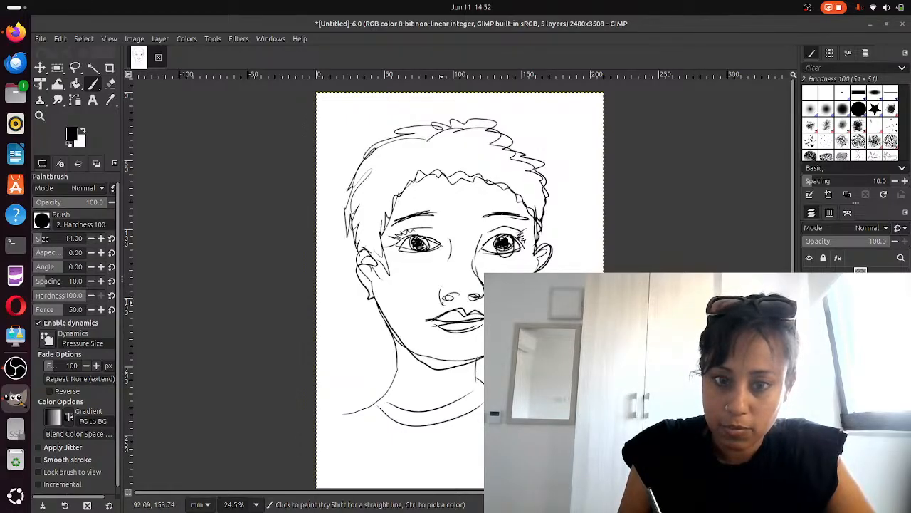
{"action": "left_click_drag", "start_coordinate": [440, 302], "coordinate": [445, 281]}
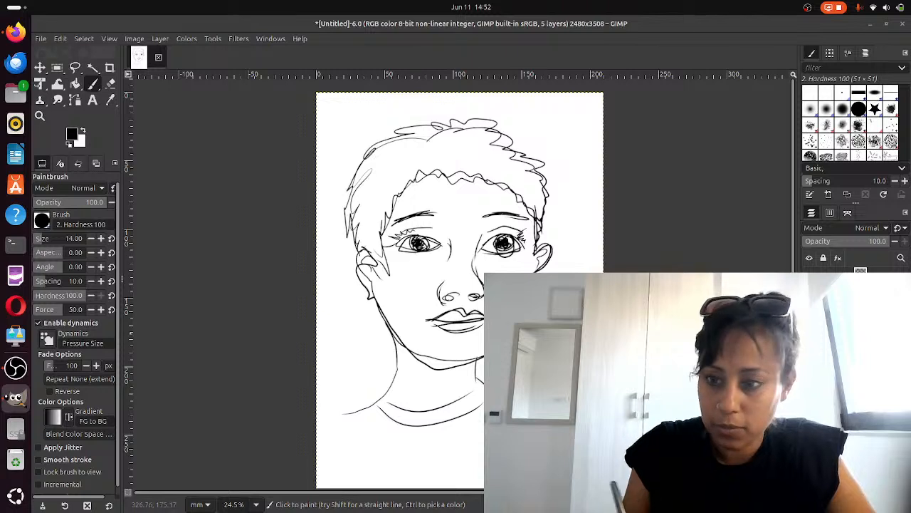
With a lower layer hidden, shade the right pupil and add eyelashes on both eyes and eyebrows
{"action": "left_click", "coordinate": [808, 297]}
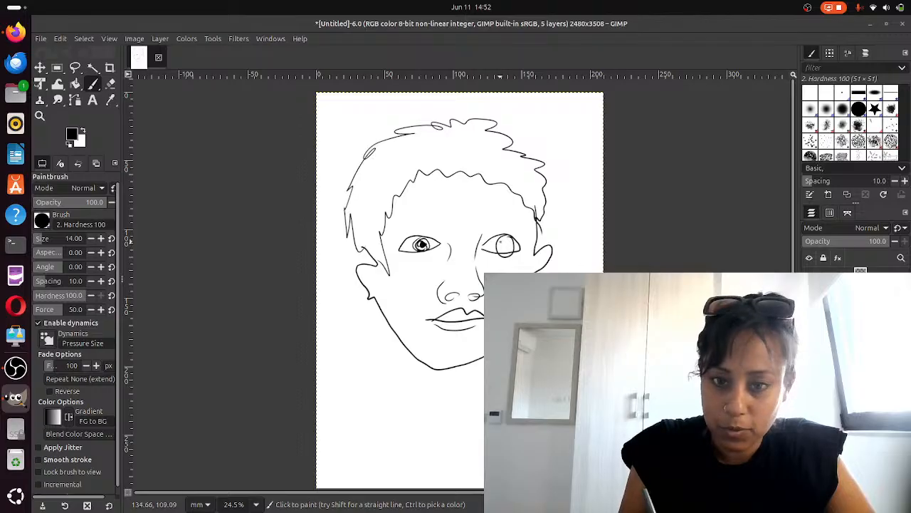
{"action": "mouse_move", "coordinate": [506, 241]}
{"action": "left_mouse_down"}
{"action": "mouse_move", "coordinate": [505, 253]}
{"action": "mouse_move", "coordinate": [511, 225]}
{"action": "left_mouse_up"}
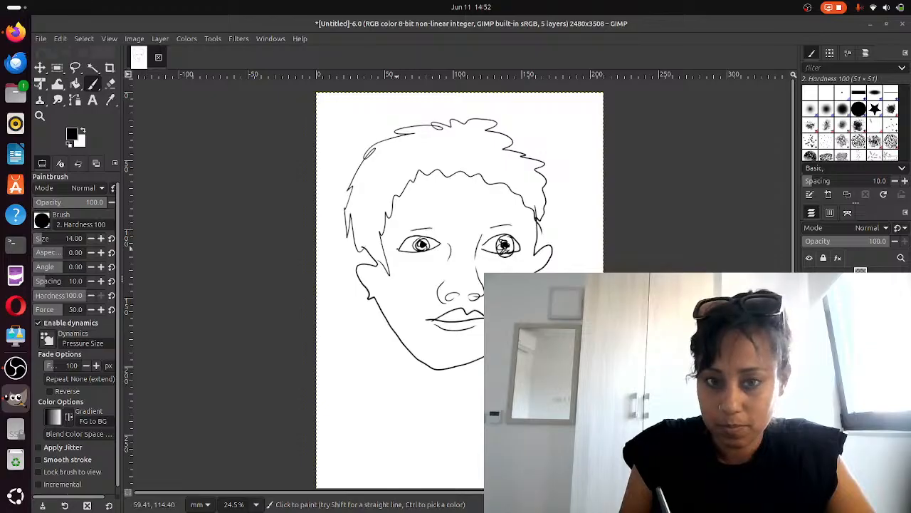
{"action": "mouse_move", "coordinate": [396, 243]}
{"action": "left_mouse_down"}
{"action": "mouse_move", "coordinate": [416, 230]}
{"action": "mouse_move", "coordinate": [437, 235]}
{"action": "left_mouse_up"}
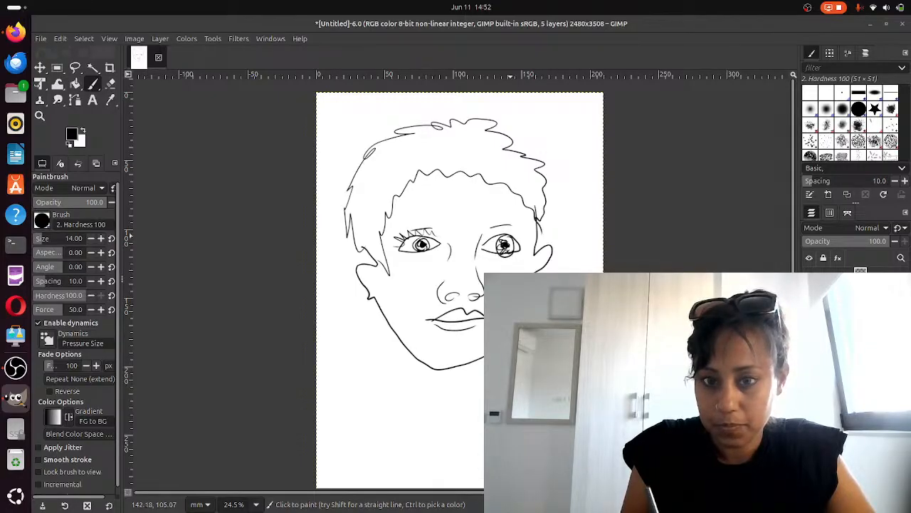
{"action": "left_click_drag", "start_coordinate": [509, 230], "coordinate": [530, 247]}
{"action": "mouse_move", "coordinate": [402, 221]}
{"action": "left_mouse_down"}
{"action": "mouse_move", "coordinate": [439, 209]}
{"action": "mouse_move", "coordinate": [523, 215]}
{"action": "left_mouse_up"}
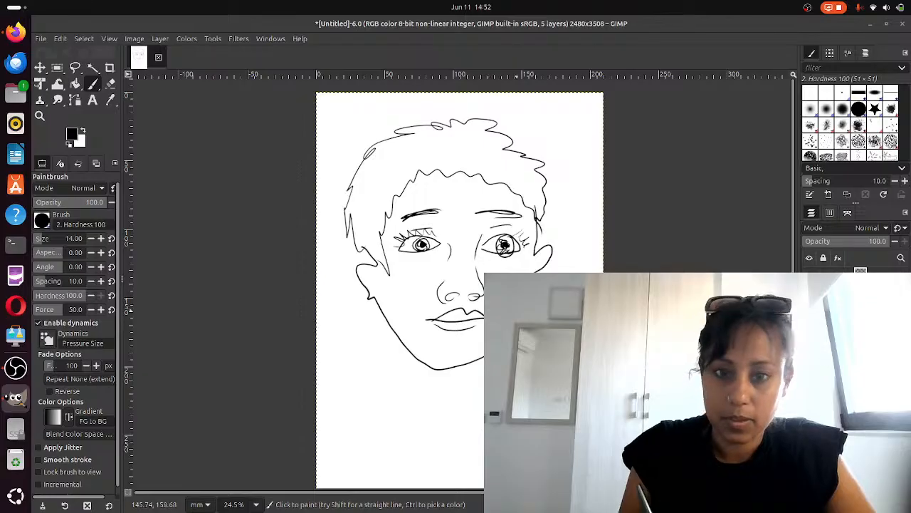
Draw both sides of the neck, two collar lines and details in both ears
{"action": "left_click_drag", "start_coordinate": [407, 335], "coordinate": [406, 402]}
{"action": "left_click_drag", "start_coordinate": [476, 359], "coordinate": [473, 393]}
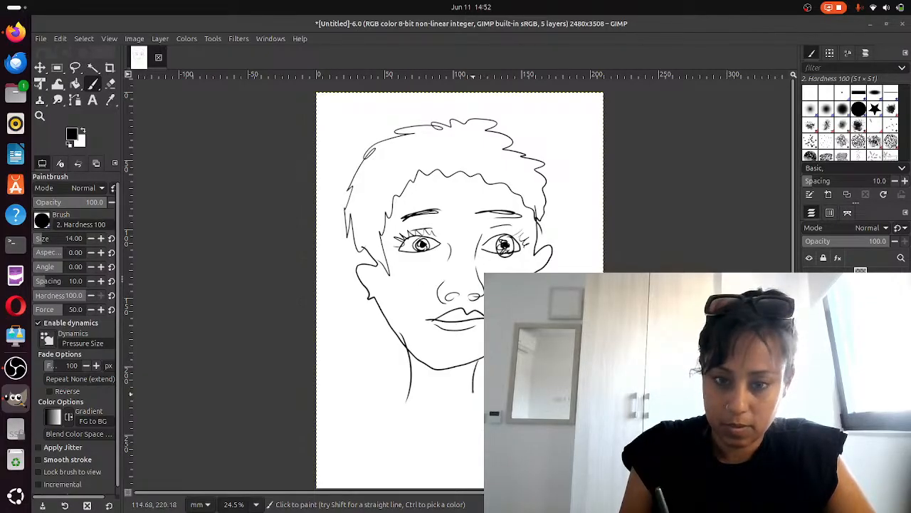
{"action": "mouse_move", "coordinate": [409, 399]}
{"action": "left_mouse_down"}
{"action": "mouse_move", "coordinate": [366, 436]}
{"action": "mouse_move", "coordinate": [484, 422]}
{"action": "left_mouse_up"}
{"action": "mouse_move", "coordinate": [390, 422]}
{"action": "left_mouse_down"}
{"action": "mouse_move", "coordinate": [420, 435]}
{"action": "mouse_move", "coordinate": [484, 427]}
{"action": "left_mouse_up"}
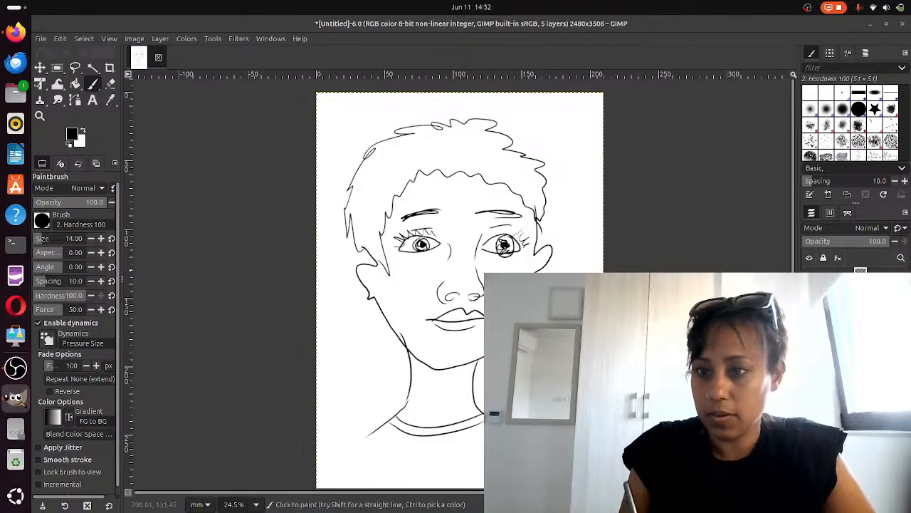
{"action": "left_click_drag", "start_coordinate": [370, 266], "coordinate": [370, 294]}
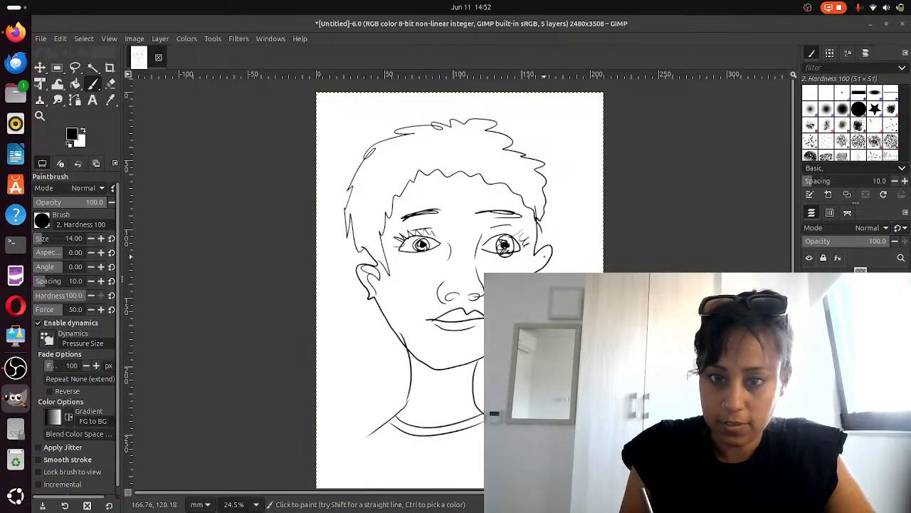
{"action": "left_click_drag", "start_coordinate": [544, 254], "coordinate": [529, 272]}
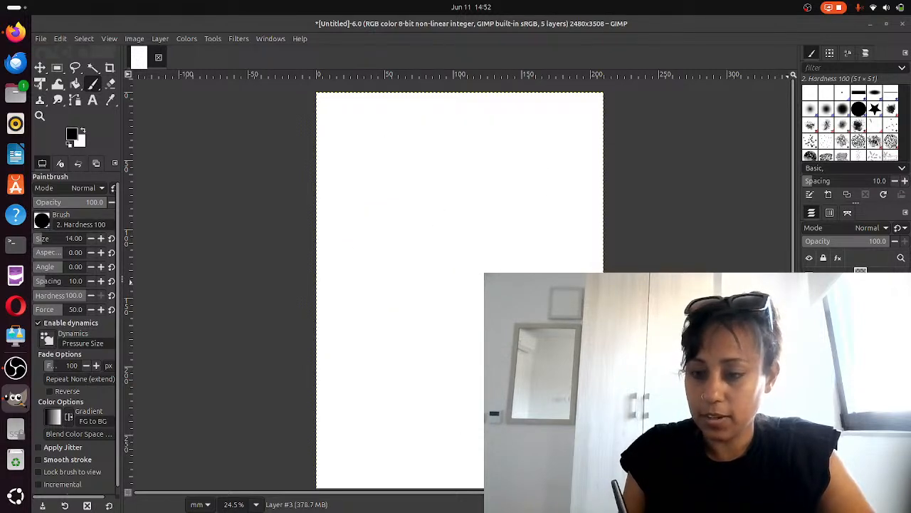
Add another new transparent layer and draw the right edge of the face and the jawline on it
{"action": "key", "text": "ctrl+shift+n"}
{"action": "left_click", "coordinate": [606, 101]}
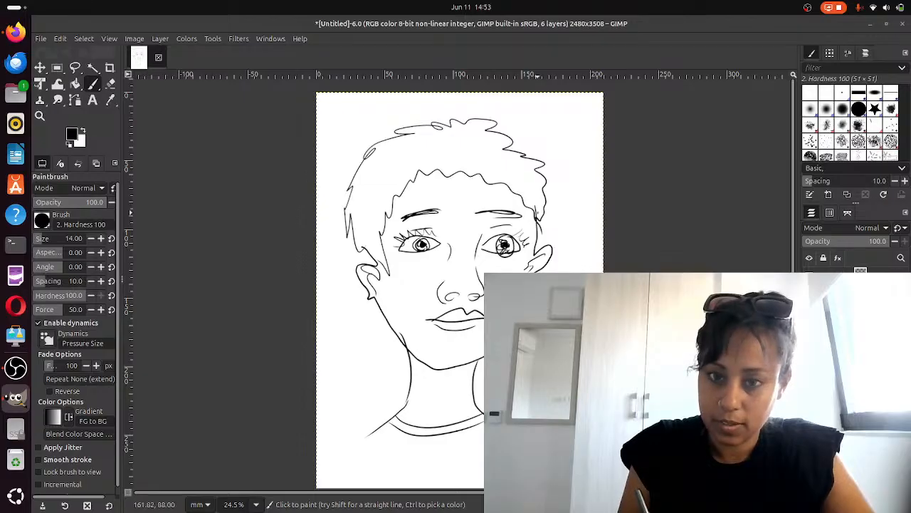
{"action": "mouse_move", "coordinate": [537, 212]}
{"action": "left_mouse_down"}
{"action": "mouse_move", "coordinate": [535, 261]}
{"action": "mouse_move", "coordinate": [548, 265]}
{"action": "left_mouse_up"}
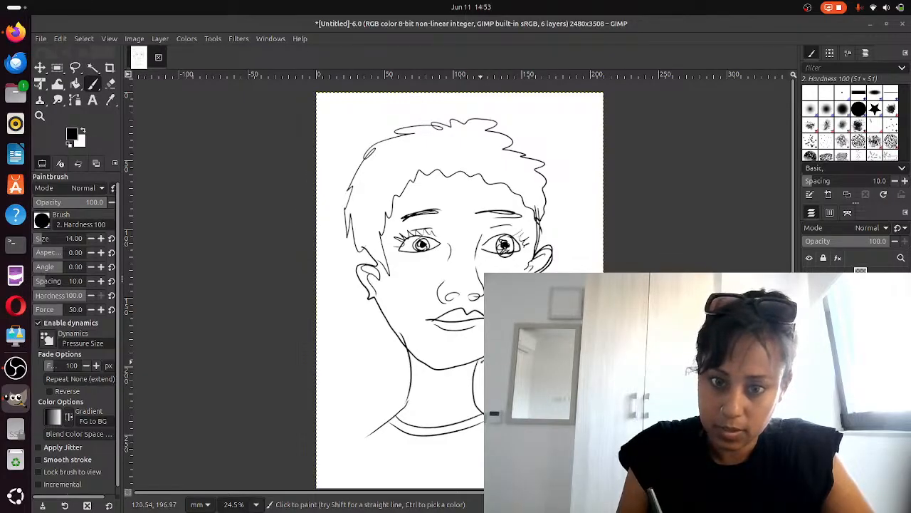
{"action": "mouse_move", "coordinate": [483, 363]}
{"action": "left_mouse_down"}
{"action": "mouse_move", "coordinate": [428, 369]}
{"action": "mouse_move", "coordinate": [405, 358]}
{"action": "mouse_move", "coordinate": [363, 299]}
{"action": "mouse_move", "coordinate": [357, 281]}
{"action": "mouse_move", "coordinate": [378, 265]}
{"action": "mouse_move", "coordinate": [358, 265]}
{"action": "mouse_move", "coordinate": [366, 260]}
{"action": "mouse_move", "coordinate": [344, 235]}
{"action": "mouse_move", "coordinate": [346, 214]}
{"action": "mouse_move", "coordinate": [362, 154]}
{"action": "mouse_move", "coordinate": [388, 130]}
{"action": "mouse_move", "coordinate": [476, 122]}
{"action": "mouse_move", "coordinate": [531, 146]}
{"action": "mouse_move", "coordinate": [542, 162]}
{"action": "mouse_move", "coordinate": [493, 186]}
{"action": "mouse_move", "coordinate": [399, 189]}
{"action": "mouse_move", "coordinate": [367, 257]}
{"action": "left_mouse_up"}
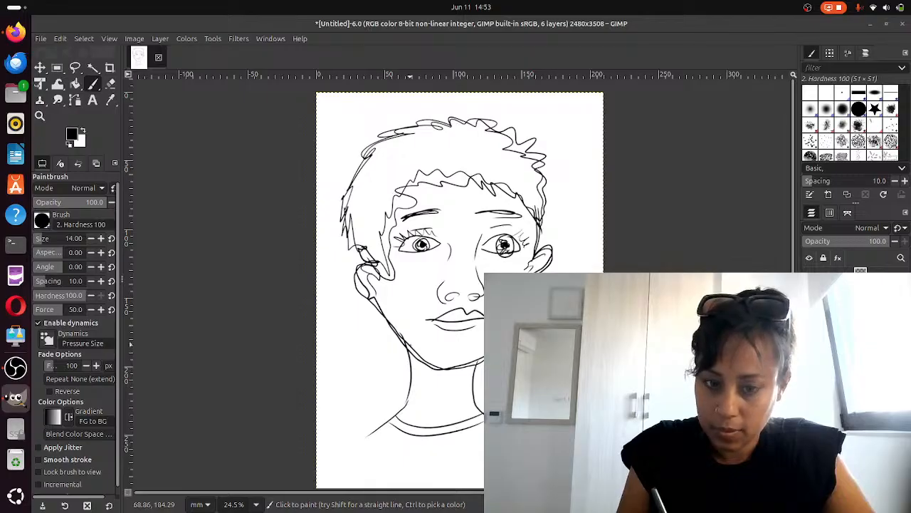
Draw the neck sides, left shoulder and a double collar line, briefly toggling a layer's visibility
{"action": "left_click_drag", "start_coordinate": [411, 343], "coordinate": [361, 445]}
{"action": "left_click_drag", "start_coordinate": [477, 361], "coordinate": [485, 410]}
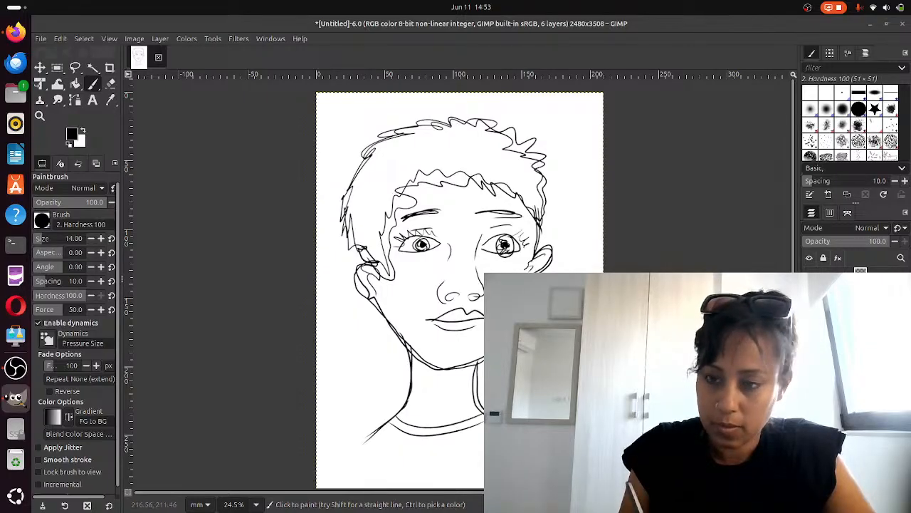
{"action": "left_click_drag", "start_coordinate": [403, 421], "coordinate": [484, 413]}
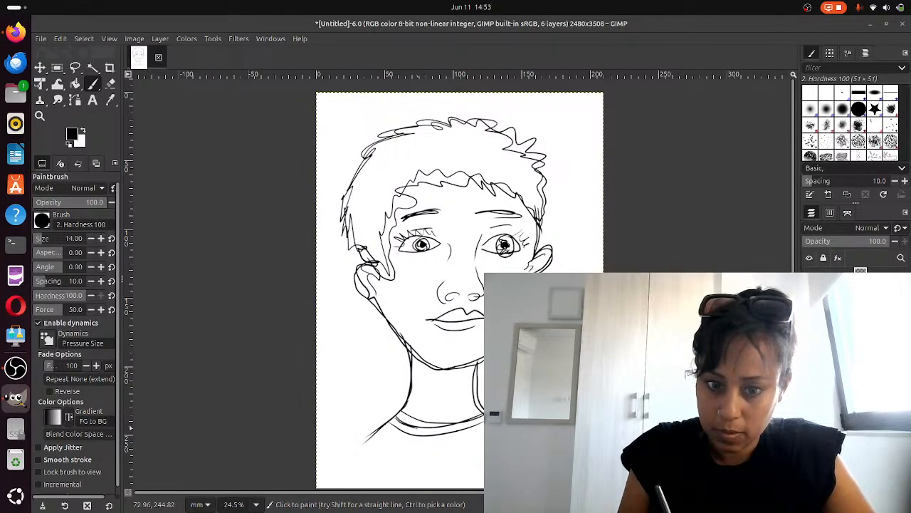
{"action": "left_click_drag", "start_coordinate": [413, 432], "coordinate": [484, 424]}
{"action": "left_click", "coordinate": [809, 277]}
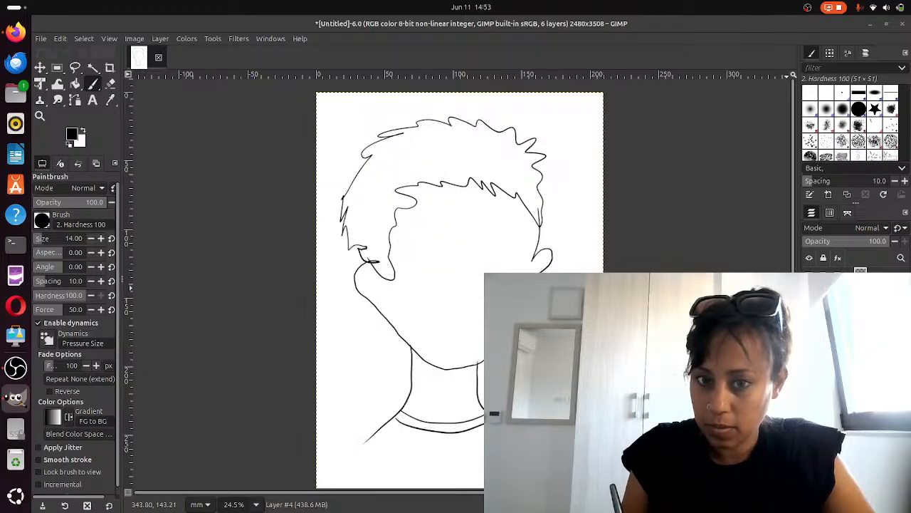
{"action": "left_click", "coordinate": [809, 277]}
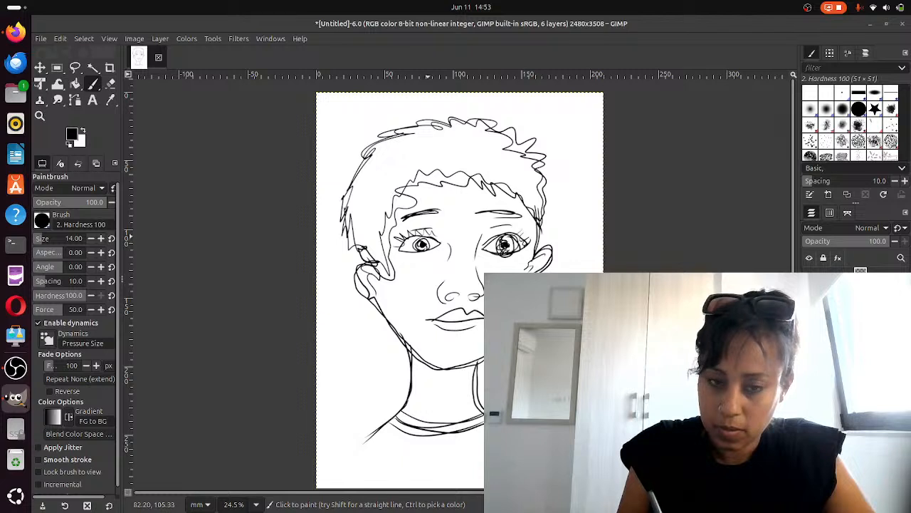
Hide a lower layer, shade the right pupil and draw the right eyebrow and eyelashes on both eyes
{"action": "mouse_move", "coordinate": [398, 254]}
{"action": "left_mouse_down"}
{"action": "mouse_move", "coordinate": [442, 247]}
{"action": "mouse_move", "coordinate": [431, 251]}
{"action": "mouse_move", "coordinate": [419, 235]}
{"action": "left_mouse_up"}
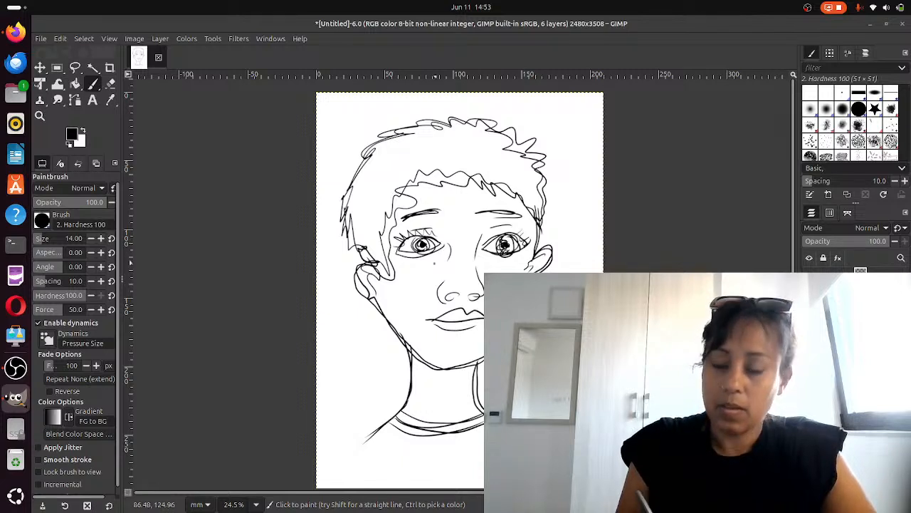
{"action": "left_click", "coordinate": [809, 301]}
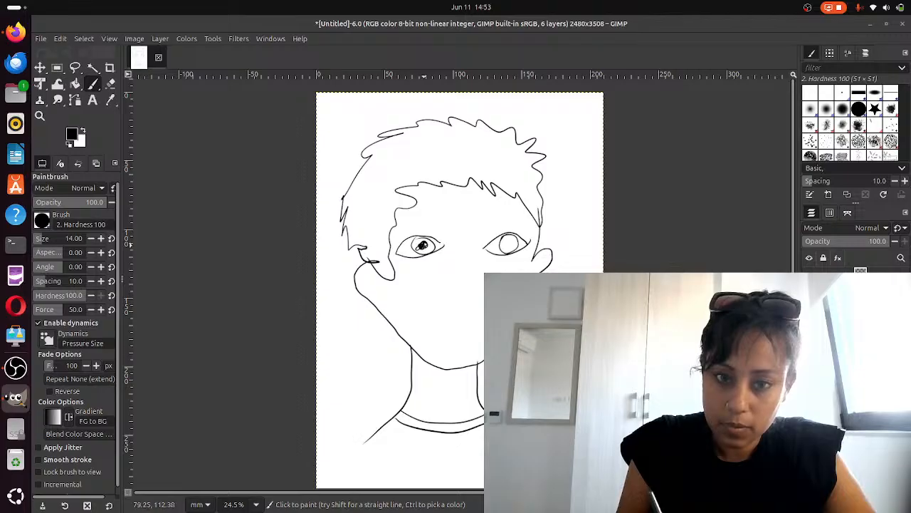
{"action": "left_click_drag", "start_coordinate": [509, 240], "coordinate": [508, 244]}
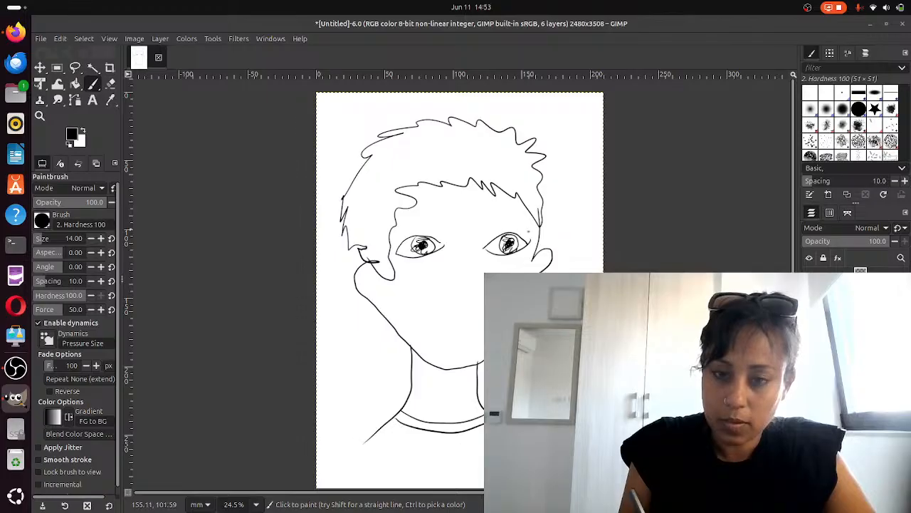
{"action": "left_click_drag", "start_coordinate": [488, 222], "coordinate": [525, 223]}
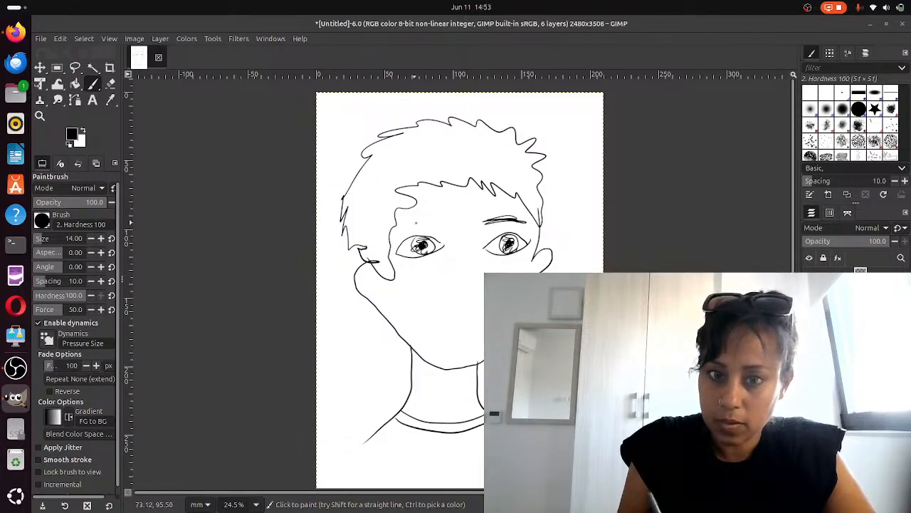
{"action": "mouse_move", "coordinate": [410, 219]}
{"action": "left_mouse_down"}
{"action": "mouse_move", "coordinate": [432, 216]}
{"action": "mouse_move", "coordinate": [405, 221]}
{"action": "mouse_move", "coordinate": [420, 233]}
{"action": "left_mouse_up"}
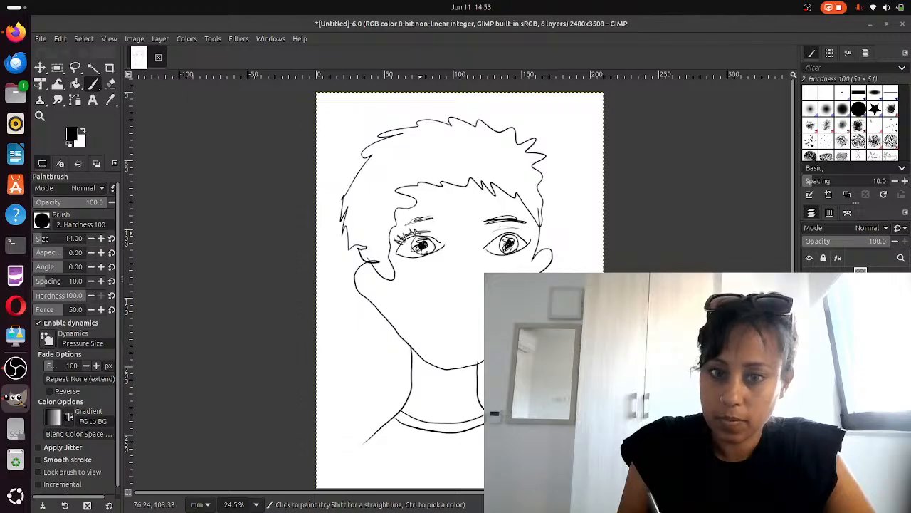
{"action": "left_click_drag", "start_coordinate": [515, 224], "coordinate": [530, 238]}
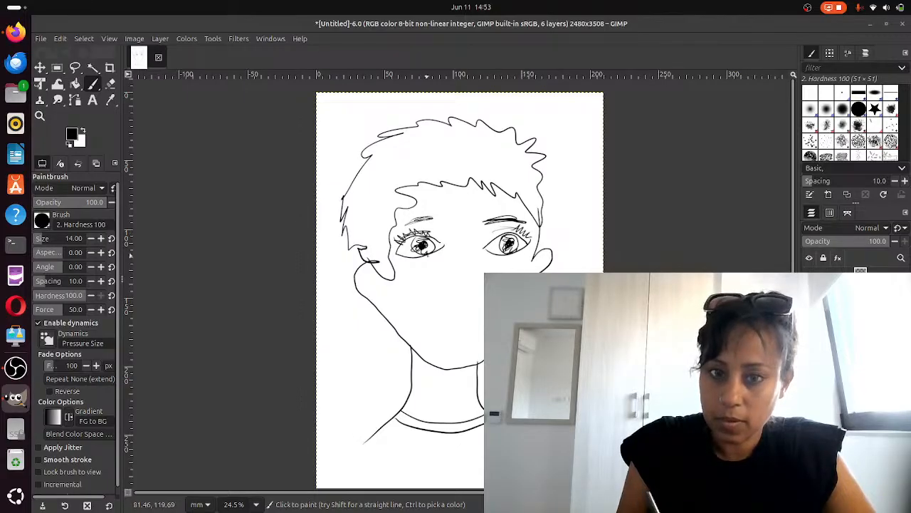
Draw a line under the left eye, both sides of the nose and the lips
{"action": "left_click_drag", "start_coordinate": [418, 255], "coordinate": [413, 263]}
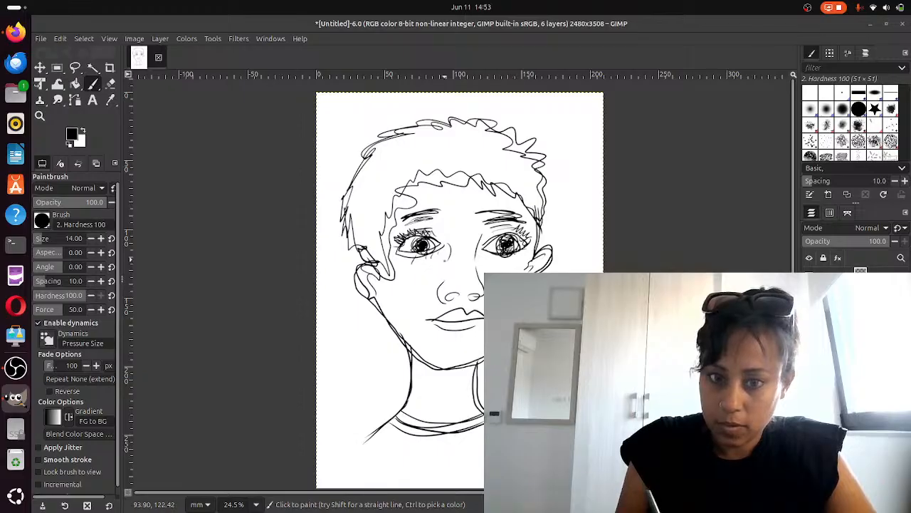
{"action": "left_click_drag", "start_coordinate": [447, 246], "coordinate": [448, 267]}
{"action": "left_click_drag", "start_coordinate": [479, 236], "coordinate": [483, 260]}
{"action": "mouse_move", "coordinate": [461, 293]}
{"action": "left_mouse_down"}
{"action": "mouse_move", "coordinate": [446, 297]}
{"action": "mouse_move", "coordinate": [484, 285]}
{"action": "mouse_move", "coordinate": [445, 298]}
{"action": "mouse_move", "coordinate": [477, 307]}
{"action": "mouse_move", "coordinate": [431, 323]}
{"action": "mouse_move", "coordinate": [481, 331]}
{"action": "left_mouse_up"}
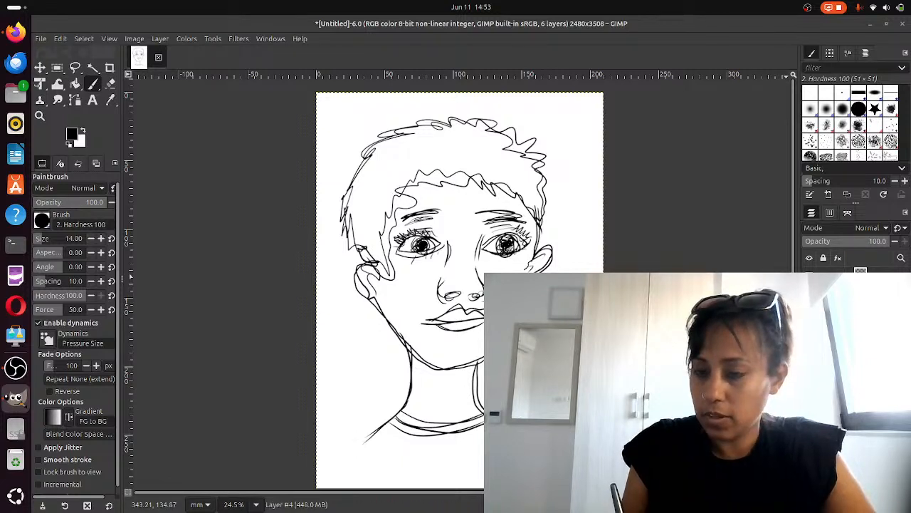
Toggle the layers' visibility one by one to review the successive drawing stages
{"action": "left_click", "coordinate": [809, 277]}
{"action": "left_click", "coordinate": [809, 277]}
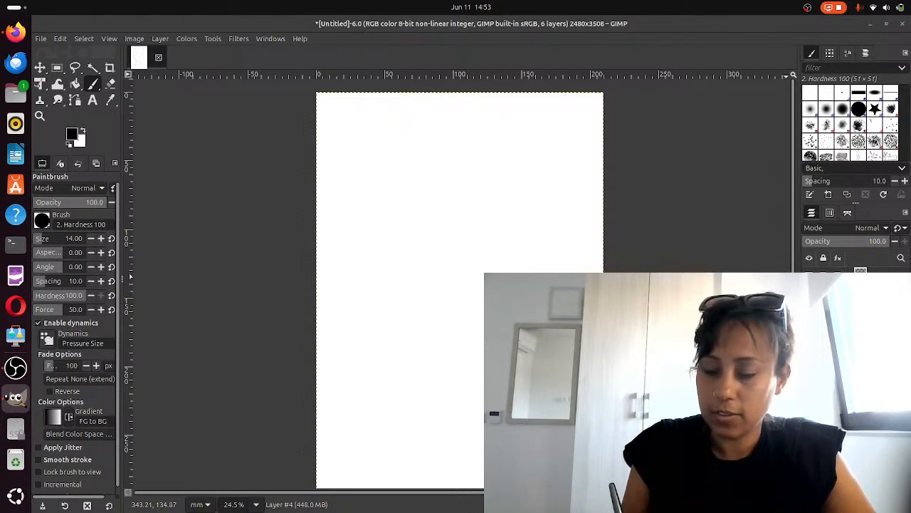
{"action": "left_click", "coordinate": [809, 277]}
{"action": "left_click", "coordinate": [809, 277]}
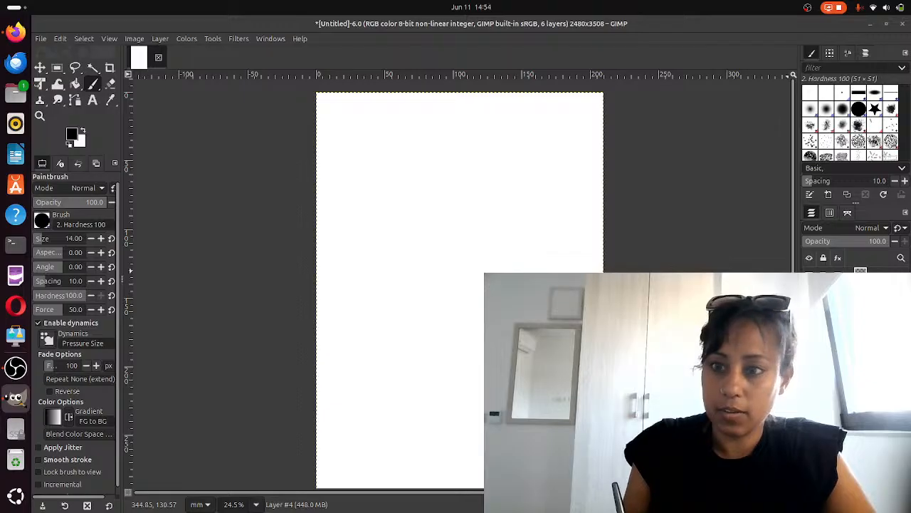
{"action": "left_click", "coordinate": [809, 277]}
{"action": "left_click", "coordinate": [809, 291]}
{"action": "left_click", "coordinate": [809, 304]}
{"action": "left_click", "coordinate": [809, 318]}
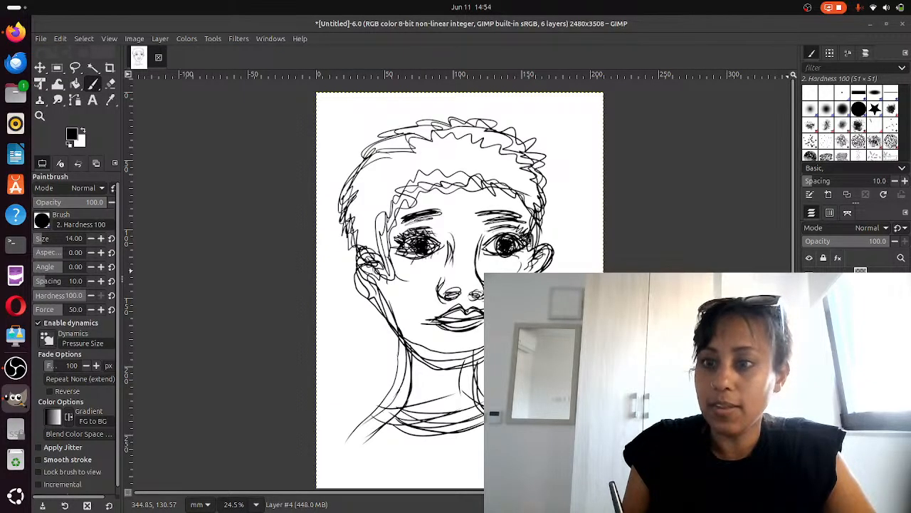
{"action": "left_click", "coordinate": [808, 331]}
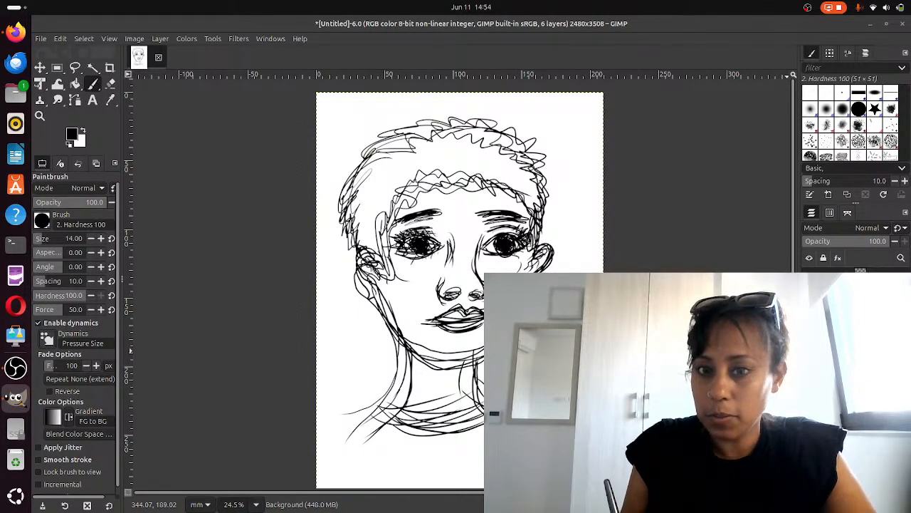
Delete the white background layer and toggle the remaining layers' visibility to check the transparent drawing
{"action": "left_click", "coordinate": [903, 505]}
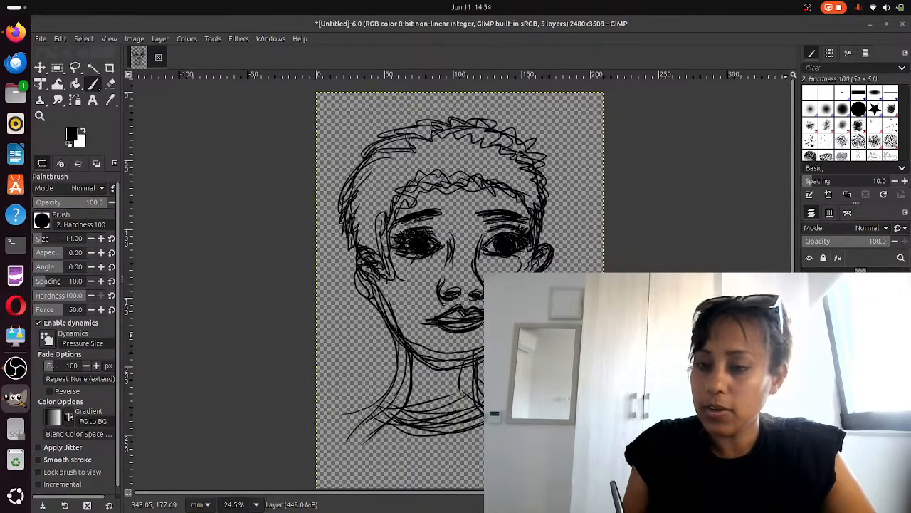
{"action": "left_click", "coordinate": [809, 304]}
{"action": "left_click", "coordinate": [809, 317]}
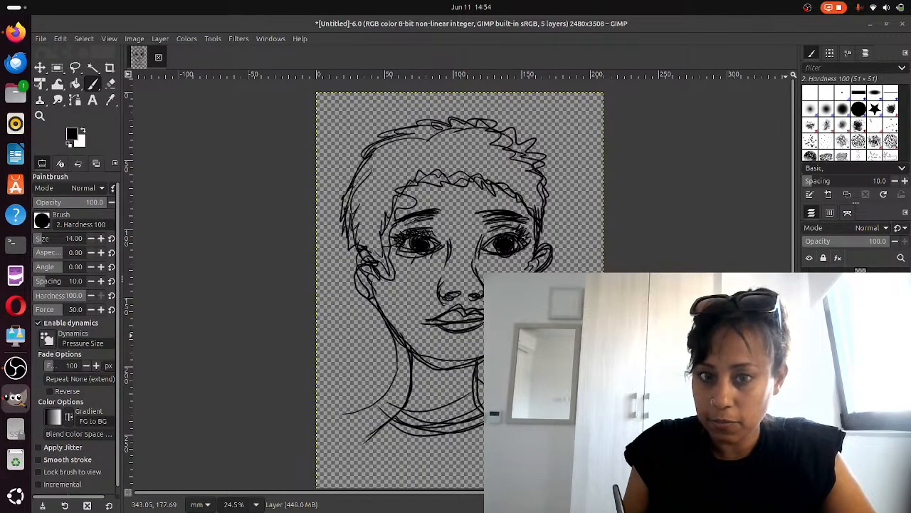
{"action": "left_click", "coordinate": [809, 331]}
{"action": "left_click", "coordinate": [808, 332]}
{"action": "left_click", "coordinate": [809, 317]}
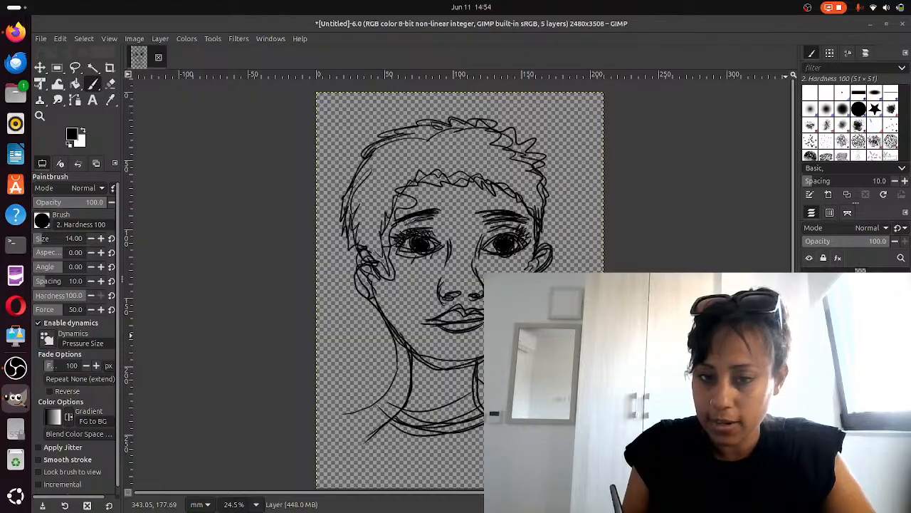
{"action": "left_click", "coordinate": [809, 304]}
{"action": "left_click", "coordinate": [808, 291]}
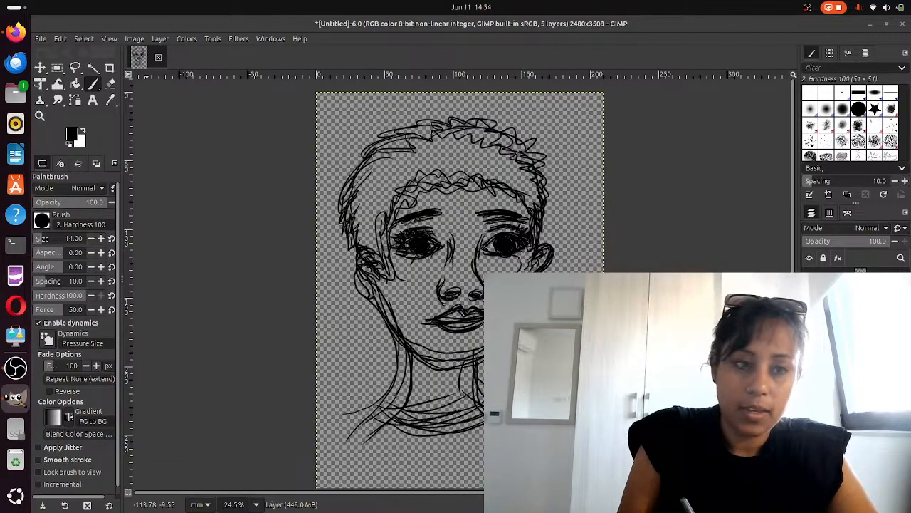
Open Export As and rename the file to anima_face.gif, keeping the GIF extension
{"action": "left_click", "coordinate": [59, 38]}
{"action": "mouse_move", "coordinate": [40, 39]}
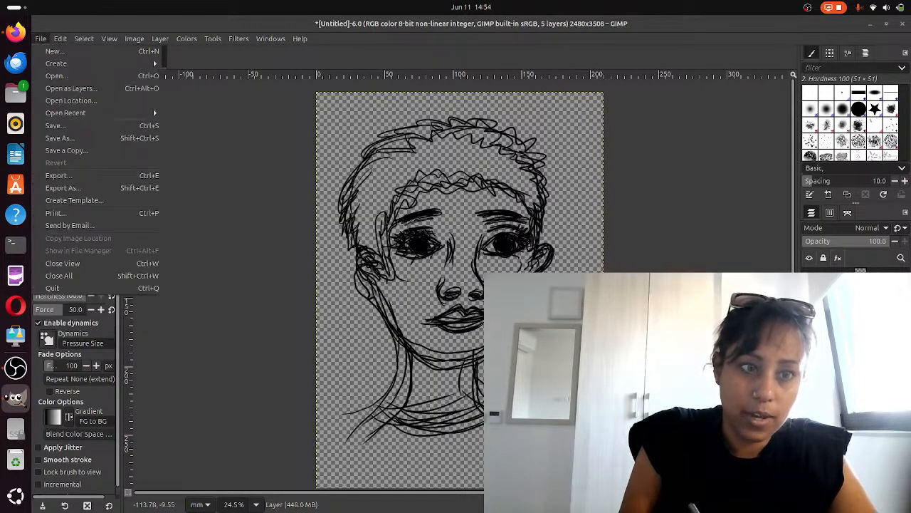
{"action": "left_click", "coordinate": [70, 175]}
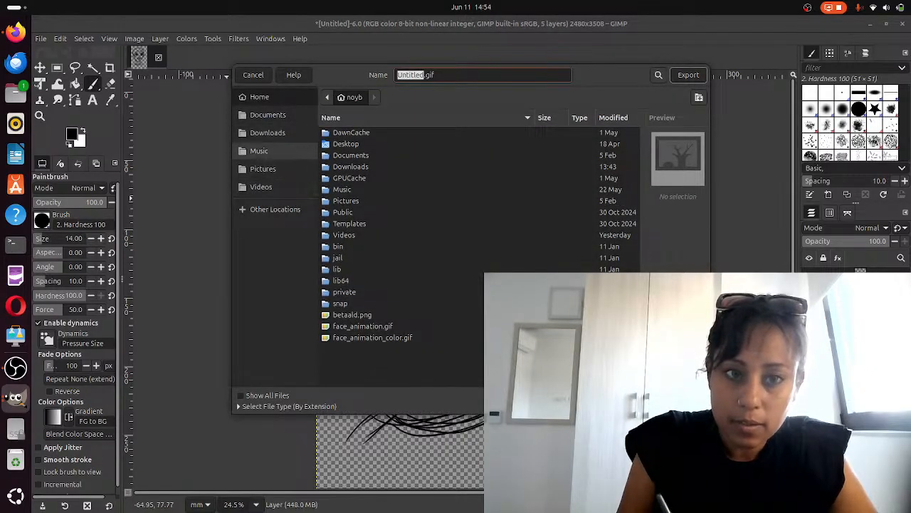
{"action": "left_click", "coordinate": [420, 74]}
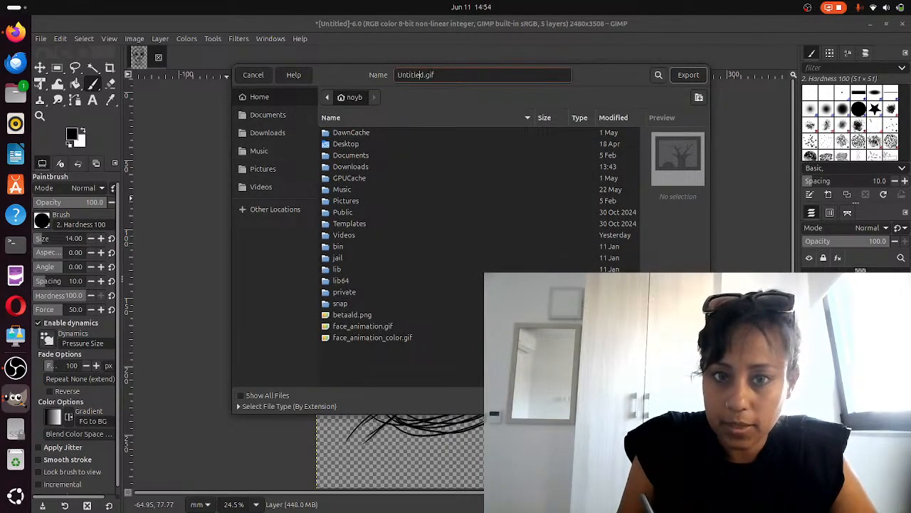
{"action": "double_click", "coordinate": [416, 75]}
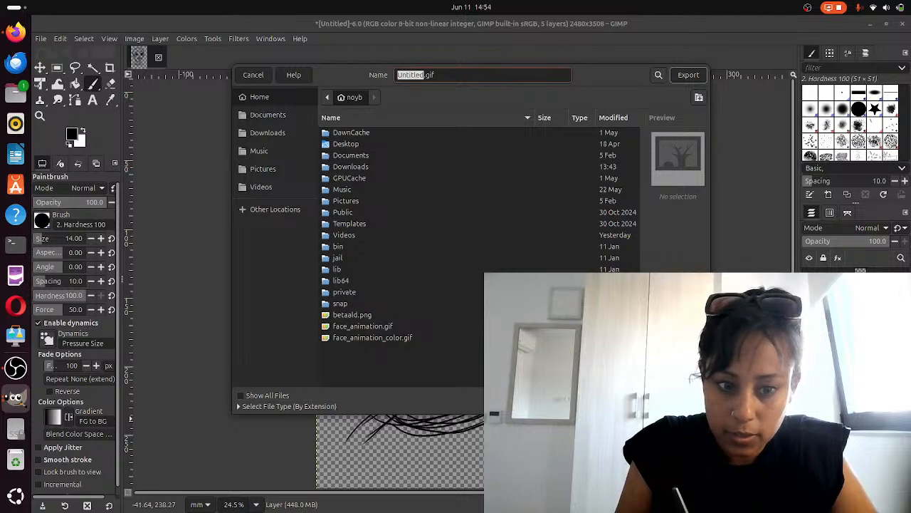
{"action": "left_click", "coordinate": [289, 406]}
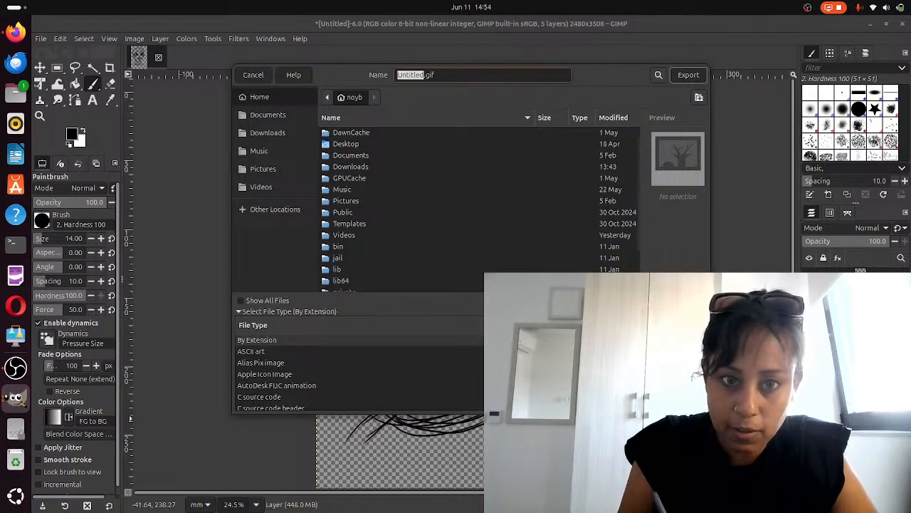
{"action": "key", "text": "End"}
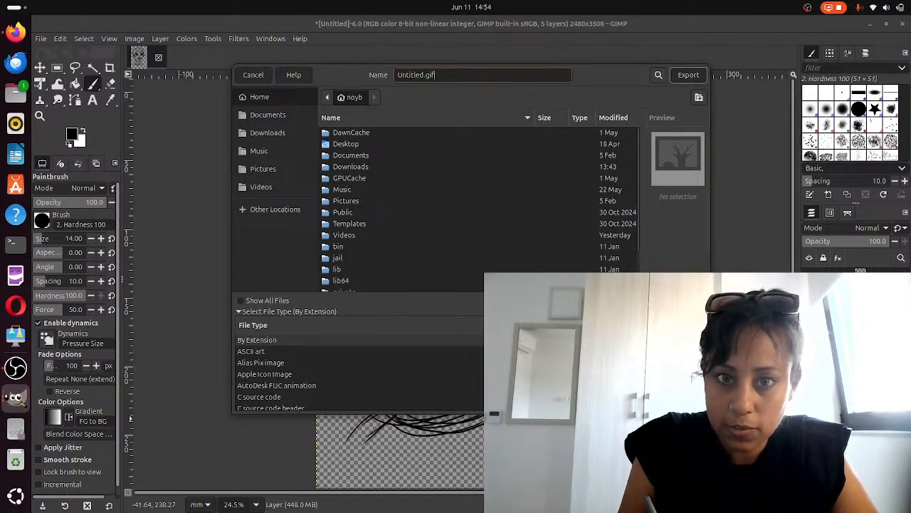
{"action": "mouse_move", "coordinate": [425, 75]}
{"action": "left_mouse_down"}
{"action": "mouse_move", "coordinate": [397, 75]}
{"action": "mouse_move", "coordinate": [436, 75]}
{"action": "left_mouse_up"}
{"action": "left_click", "coordinate": [427, 75]}
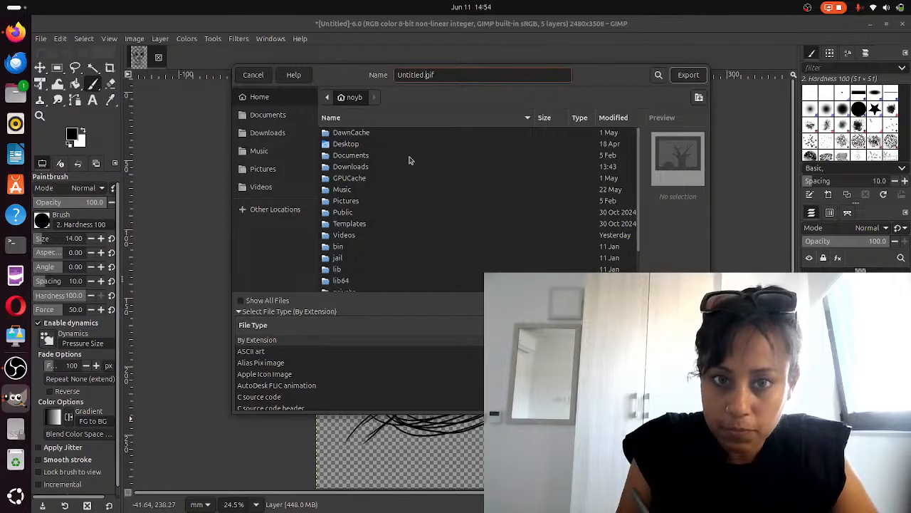
{"action": "key", "text": "Left"}
{"action": "key", "text": "BackSpace"}
{"action": "key", "text": "BackSpace"}
{"action": "key", "text": "BackSpace"}
{"action": "key", "text": "BackSpace"}
{"action": "key", "text": "BackSpace"}
{"action": "key", "text": "BackSpace"}
{"action": "key", "text": "BackSpace"}
{"action": "key", "text": "BackSpace"}
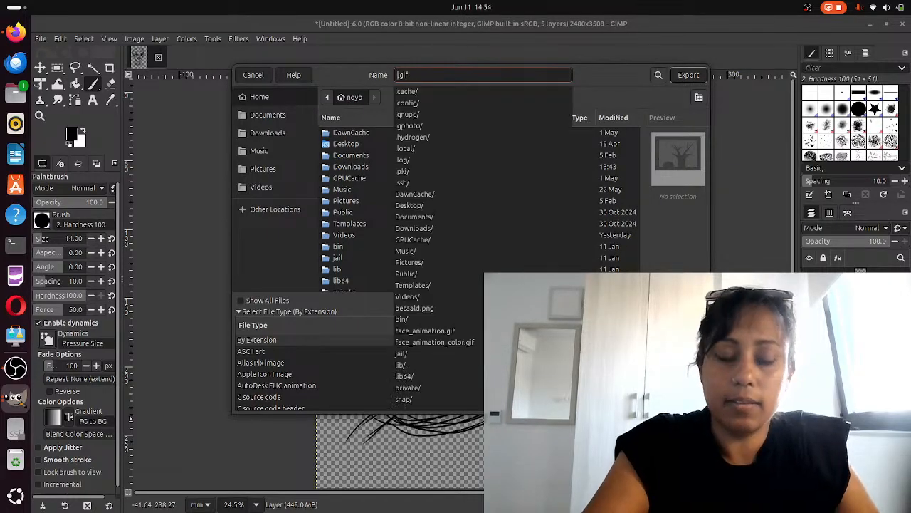
{"action": "type", "text": "anima"}
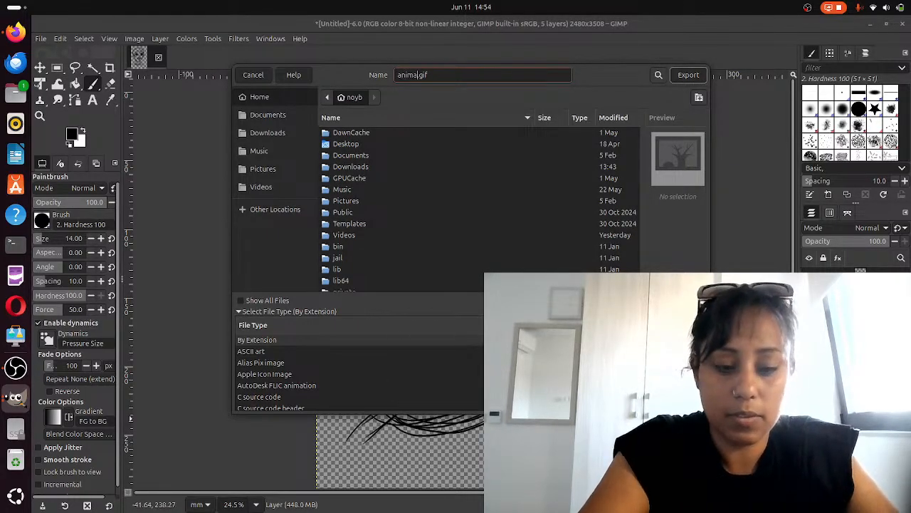
{"action": "type", "text": "_fad"}
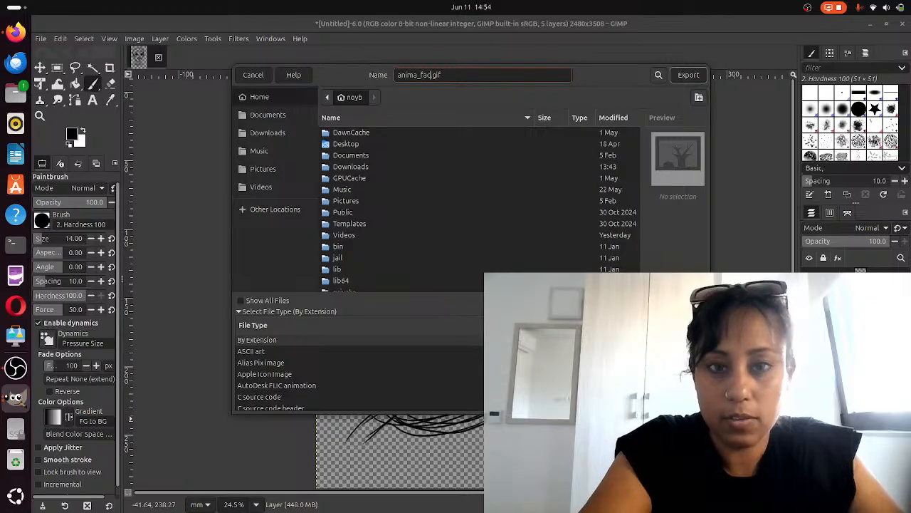
{"action": "type", "text": "e"}
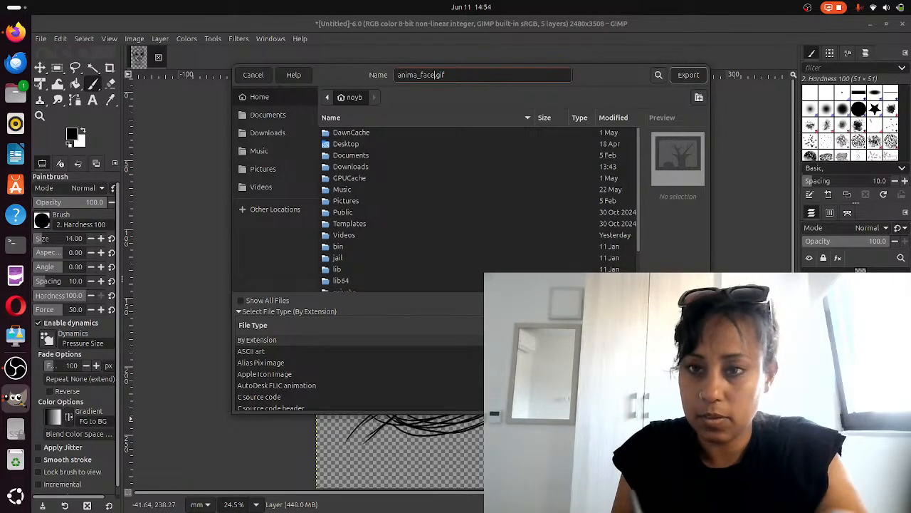
Export the image as an animated GIF with the default animation settings
{"action": "left_click", "coordinate": [688, 75]}
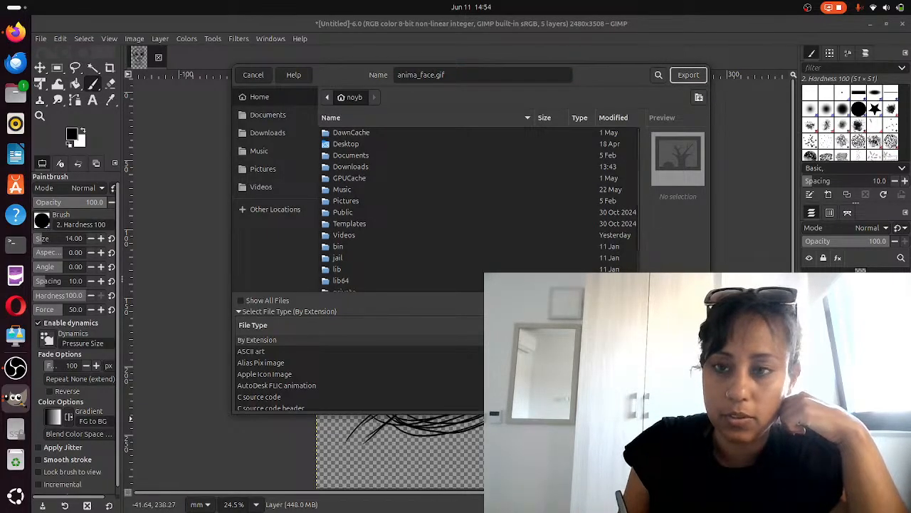
{"action": "left_click", "coordinate": [688, 75]}
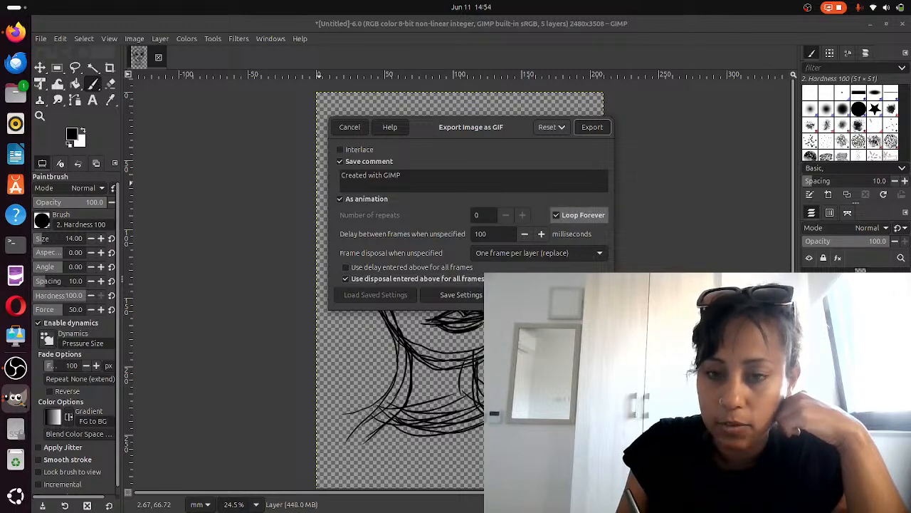
{"action": "left_click", "coordinate": [592, 126]}
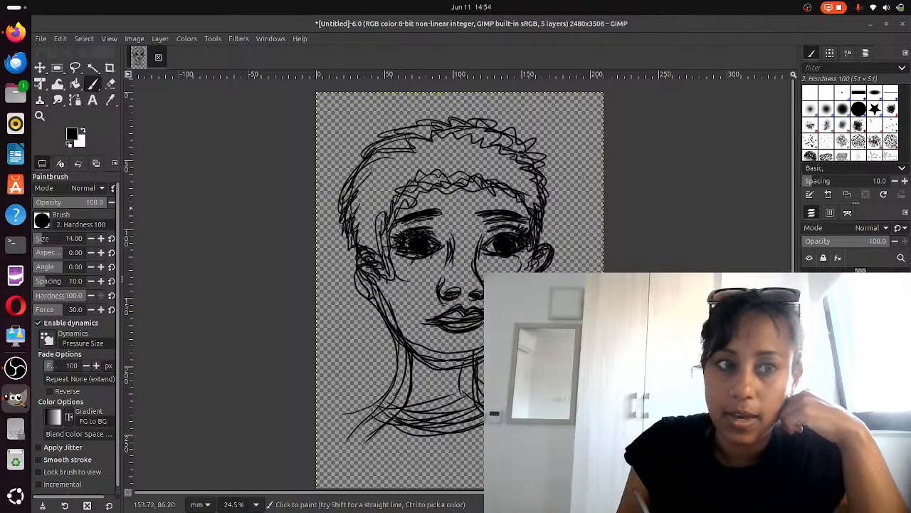
Open the Files app and try to open anima_face.gif, then force-quit the file manager
{"action": "left_click", "coordinate": [16, 94]}
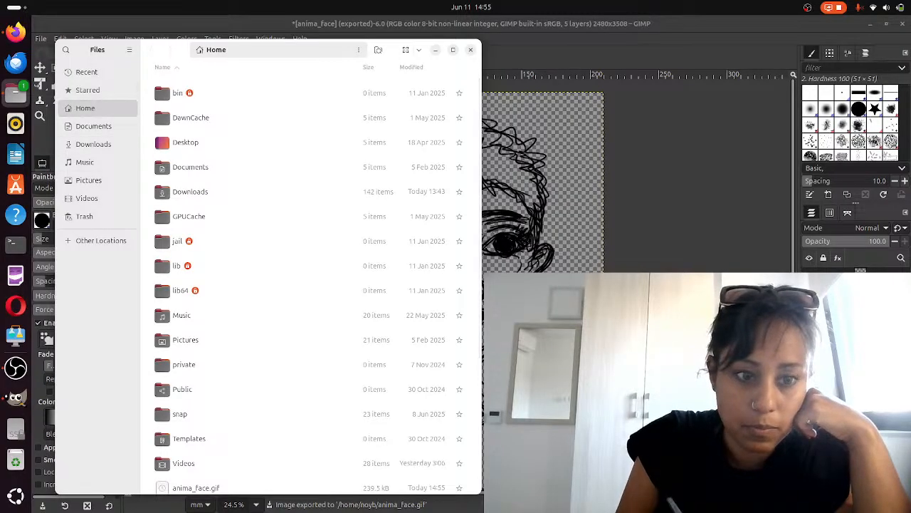
{"action": "left_click", "coordinate": [246, 489]}
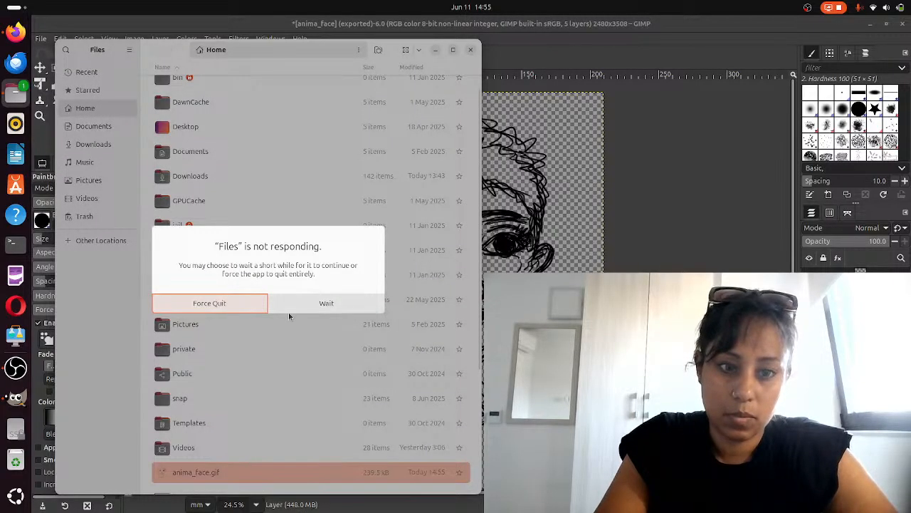
{"action": "left_click", "coordinate": [246, 309]}
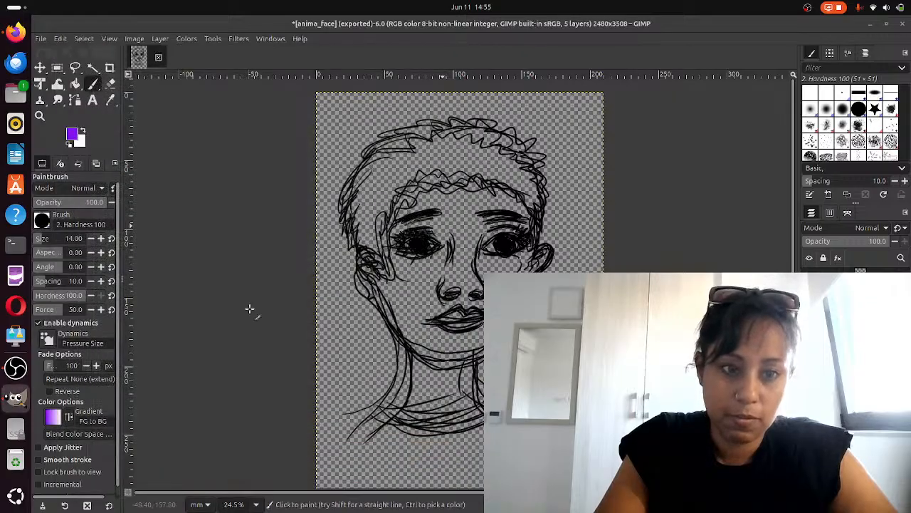
Reopen the Files app, preview anima_face.gif in the image viewer and close it
{"action": "left_click", "coordinate": [21, 96]}
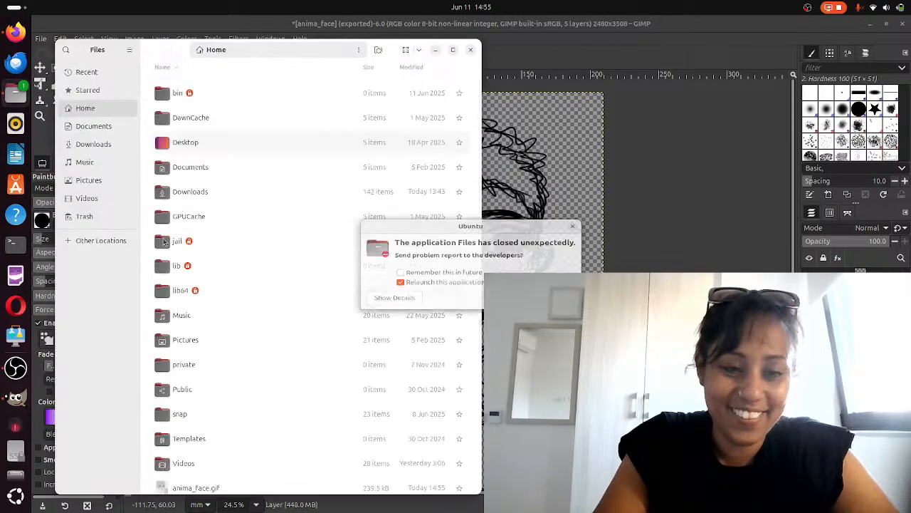
{"action": "left_click", "coordinate": [215, 488]}
{"action": "left_click", "coordinate": [226, 473]}
{"action": "double_click", "coordinate": [238, 451]}
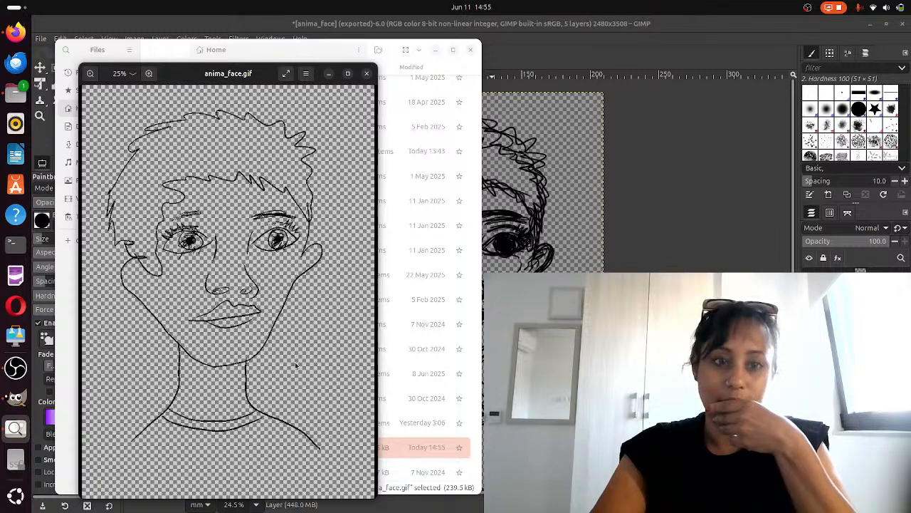
{"action": "left_click", "coordinate": [367, 74]}
Preview the earlier face_animation.gif in the image viewer and close it
{"action": "scroll", "coordinate": [202, 449], "scroll_direction": "down", "scroll_amount": 3}
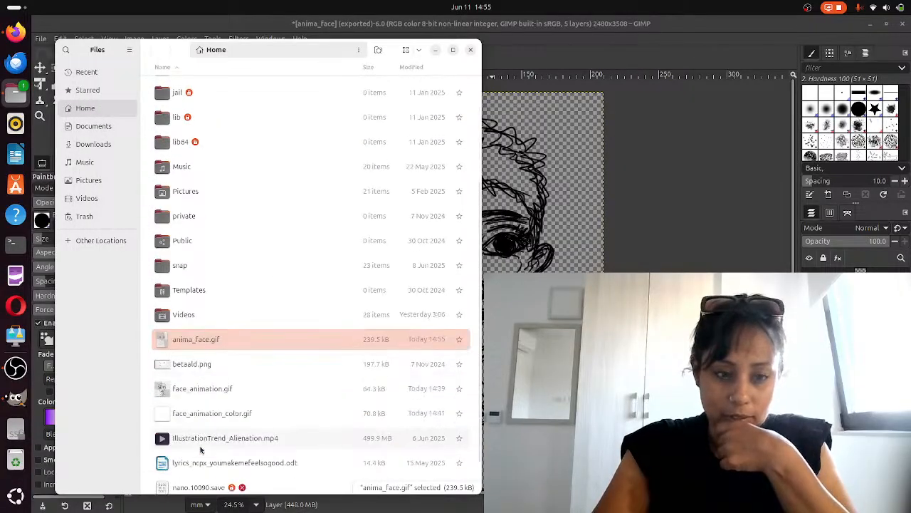
{"action": "left_click", "coordinate": [217, 386]}
{"action": "double_click", "coordinate": [217, 386]}
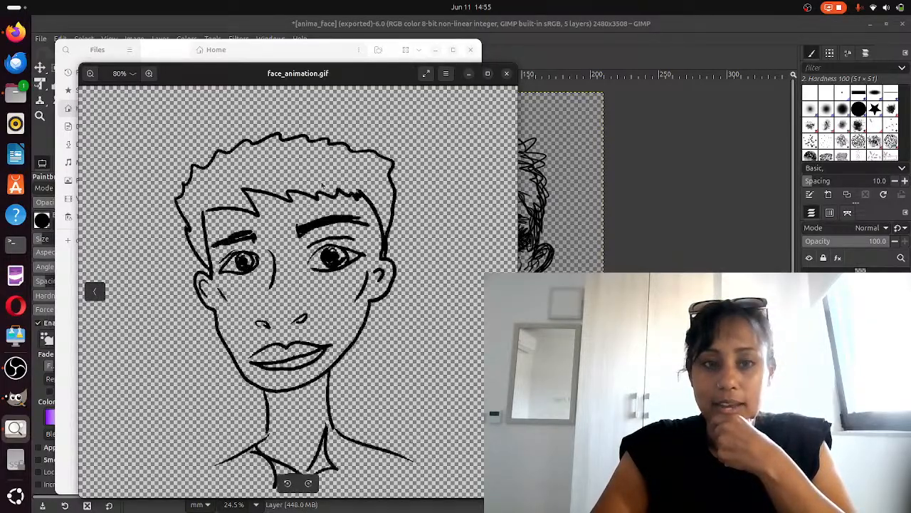
{"action": "left_click", "coordinate": [507, 73]}
Preview face_animation_color.gif in the image viewer and close it
{"action": "scroll", "coordinate": [312, 301], "scroll_direction": "down", "scroll_amount": 1}
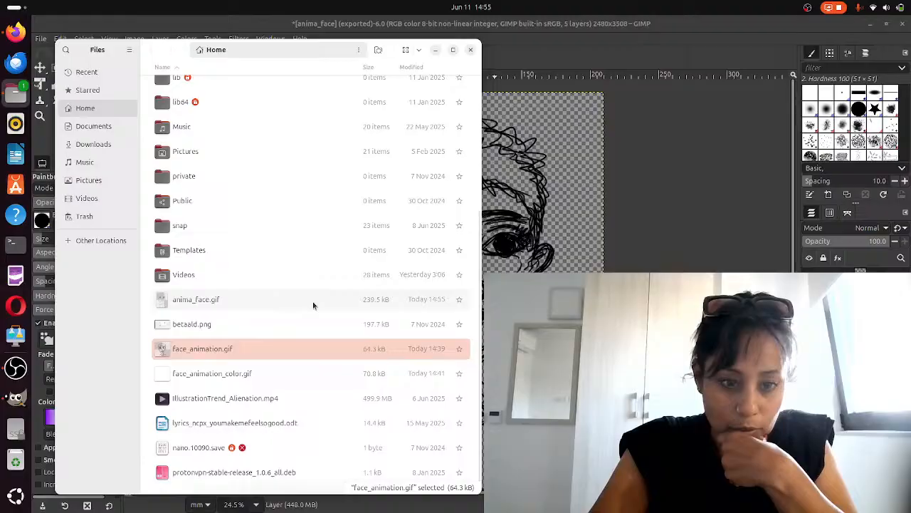
{"action": "double_click", "coordinate": [250, 376]}
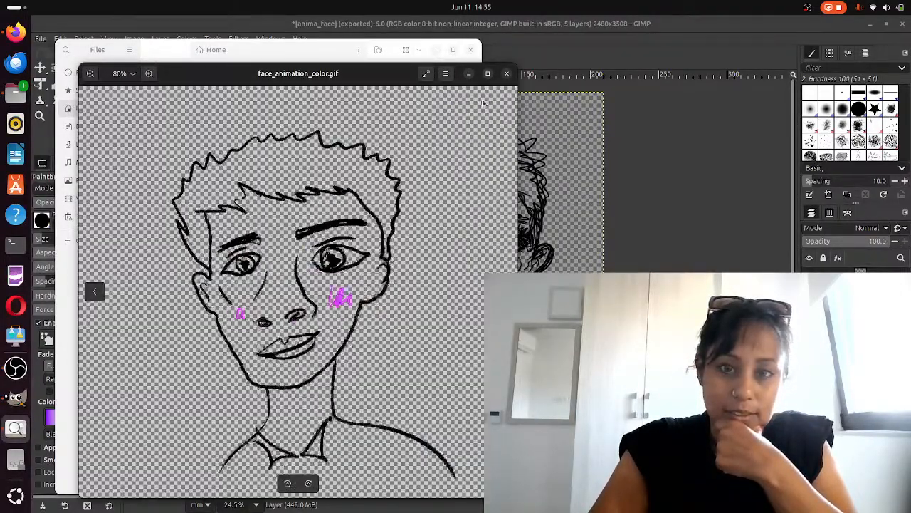
{"action": "left_click", "coordinate": [506, 74]}
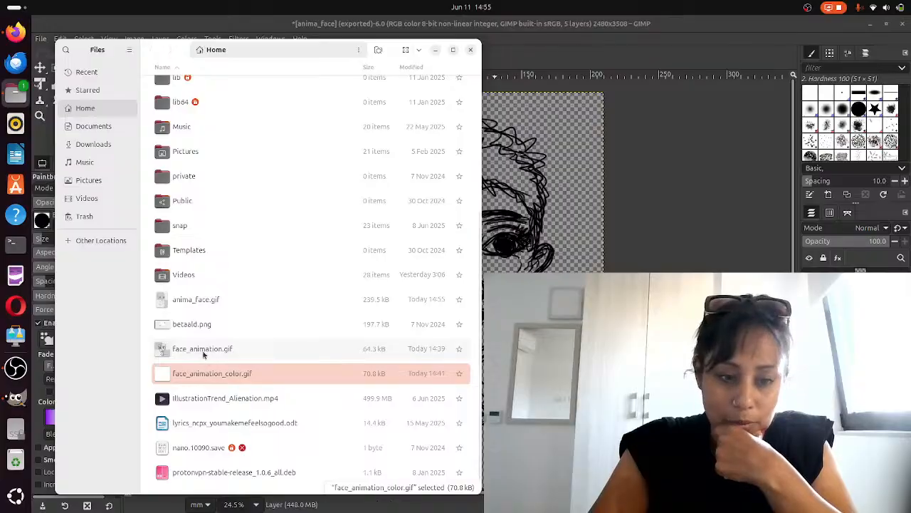
Reopen face_animation.gif in the image viewer and switch to OBS
{"action": "double_click", "coordinate": [203, 352]}
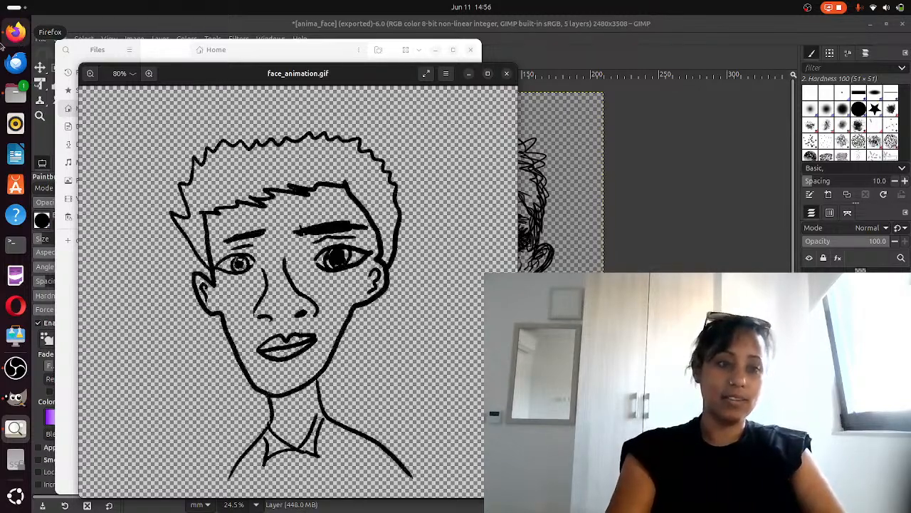
{"action": "left_click", "coordinate": [16, 368]}
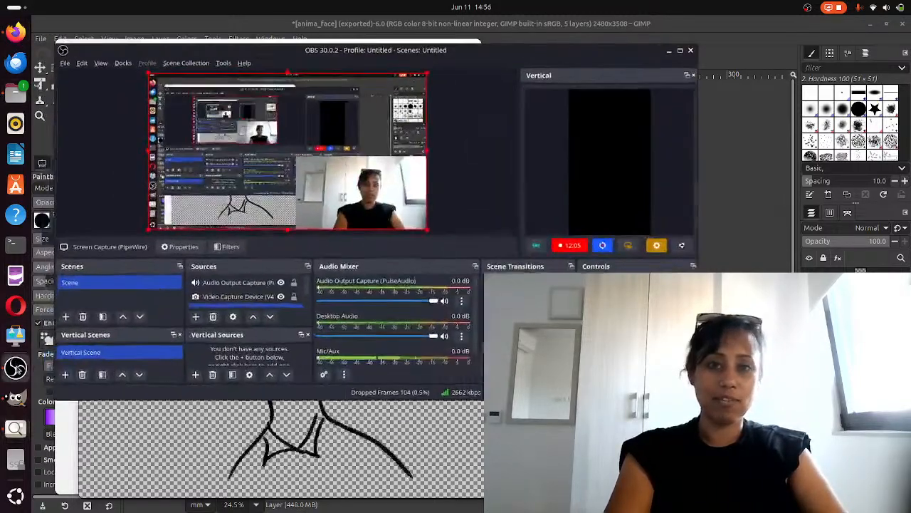